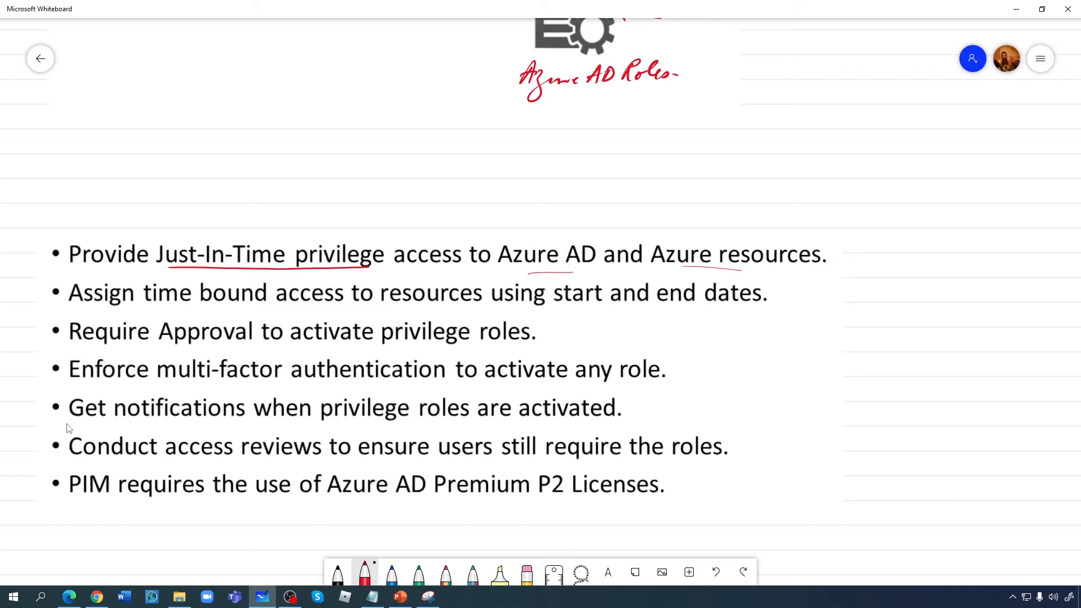
- Underline 'time bound', 'start', 'end' and 'Approval to activate' in the second and third bullets
left_click_drag(155, 305, 241, 303)
left_click_drag(549, 310, 588, 314)
left_click_drag(657, 306, 693, 311)
left_click_drag(206, 345, 378, 348)
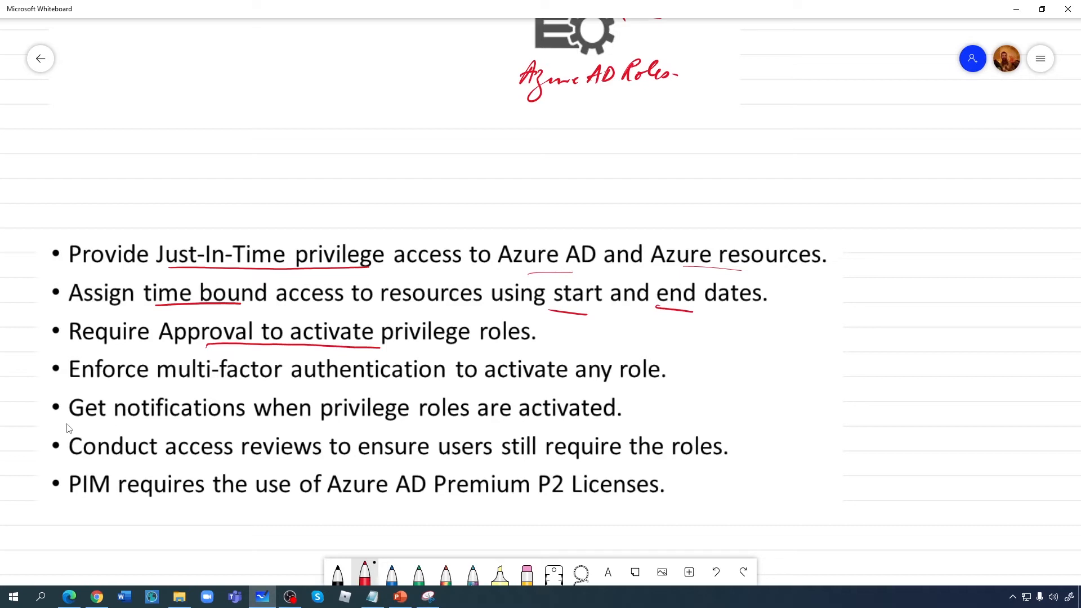
- Underline the MFA requirement, 'access reviews', 'users still require the roles' and 'Premium P2 Licenses'
left_click_drag(169, 379, 680, 399)
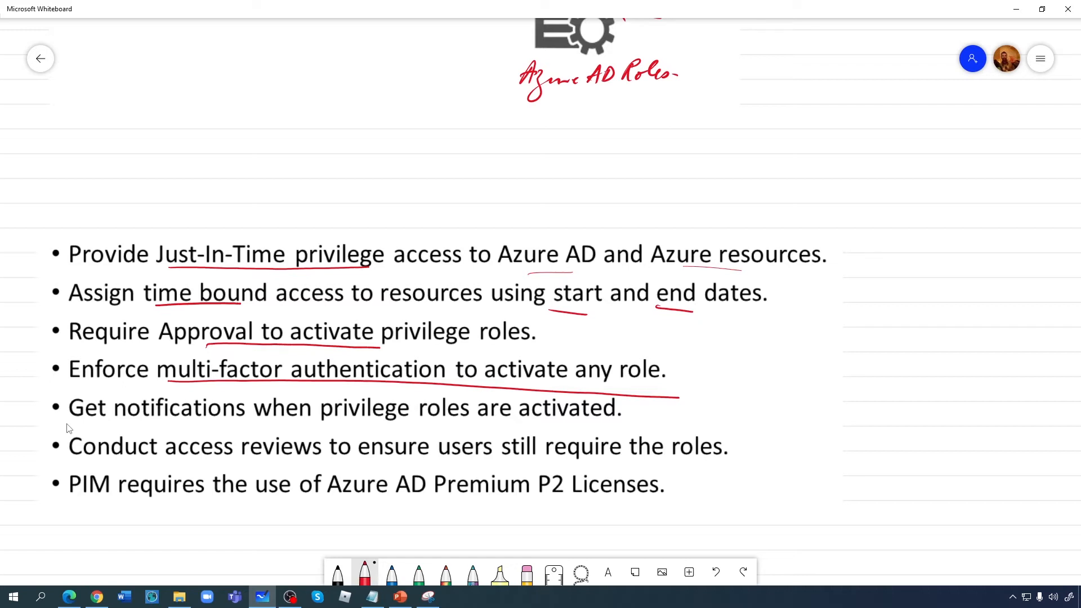
left_click_drag(188, 459, 368, 461)
left_click_drag(482, 463, 729, 462)
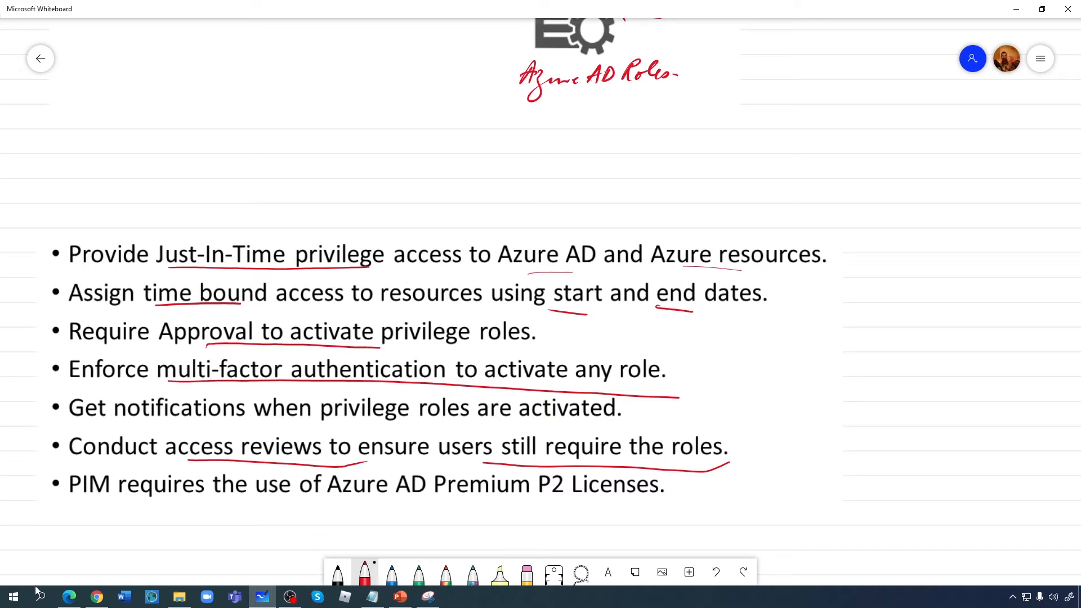
left_click_drag(449, 494, 605, 500)
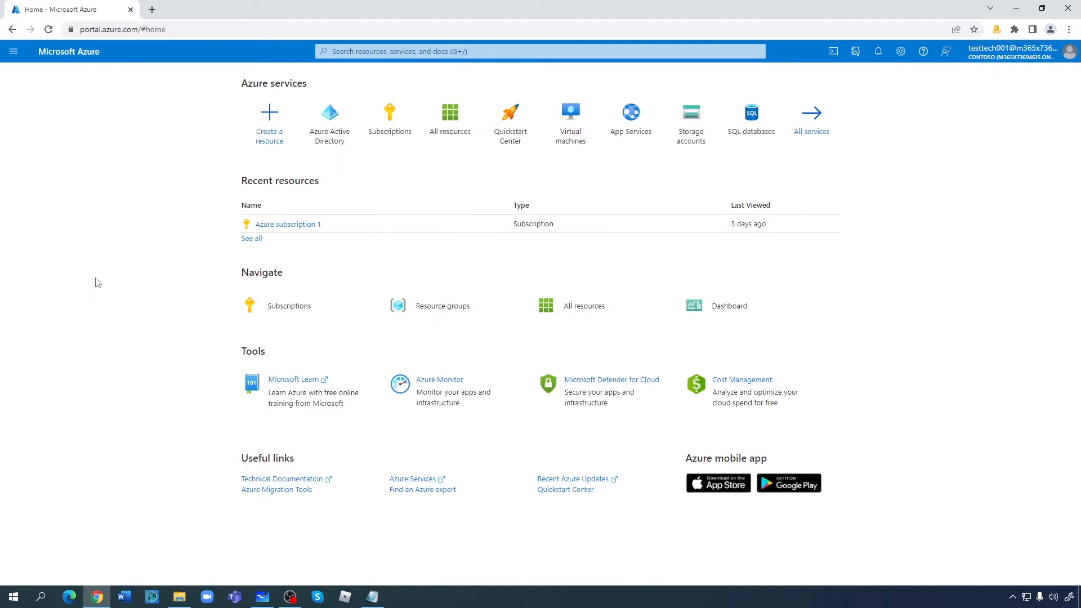
- Open Test Tech 002's Assigned roles page from the Azure Active Directory user list
left_click(332, 125)
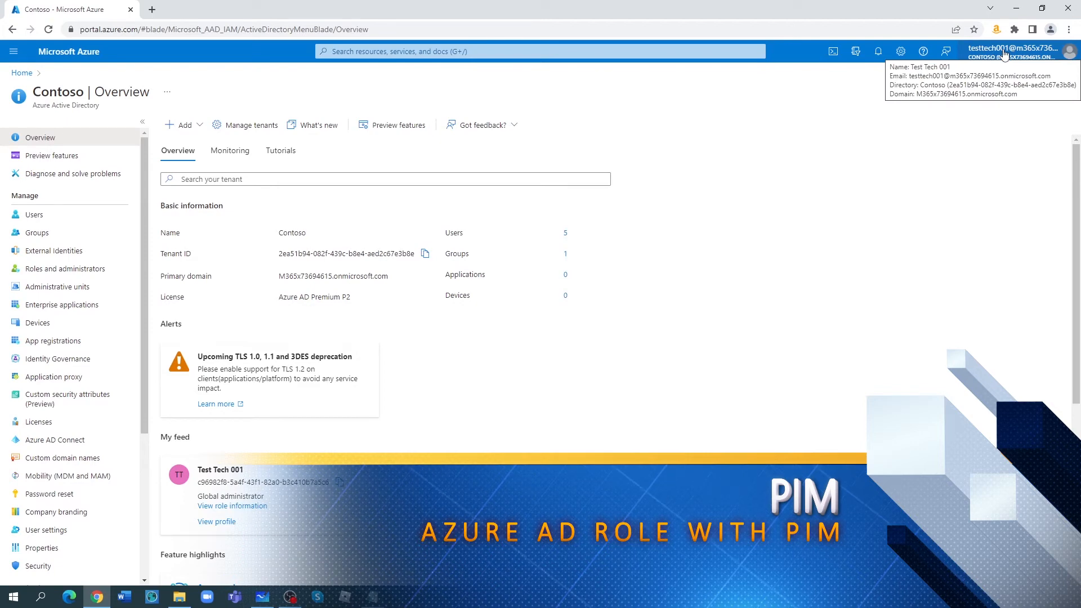
left_click(27, 214)
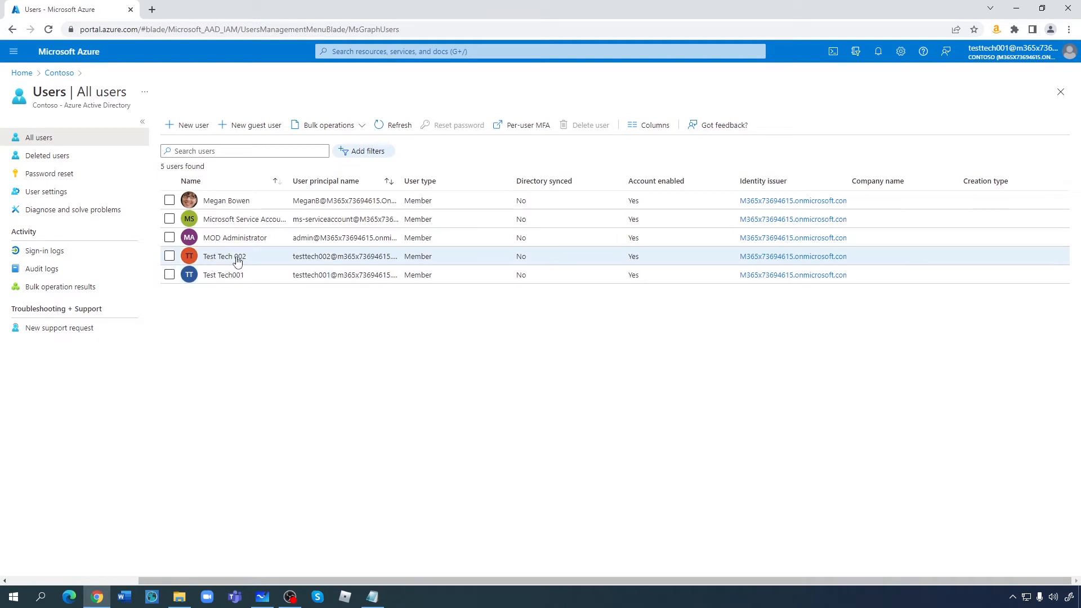
left_click(237, 260)
left_click(237, 261)
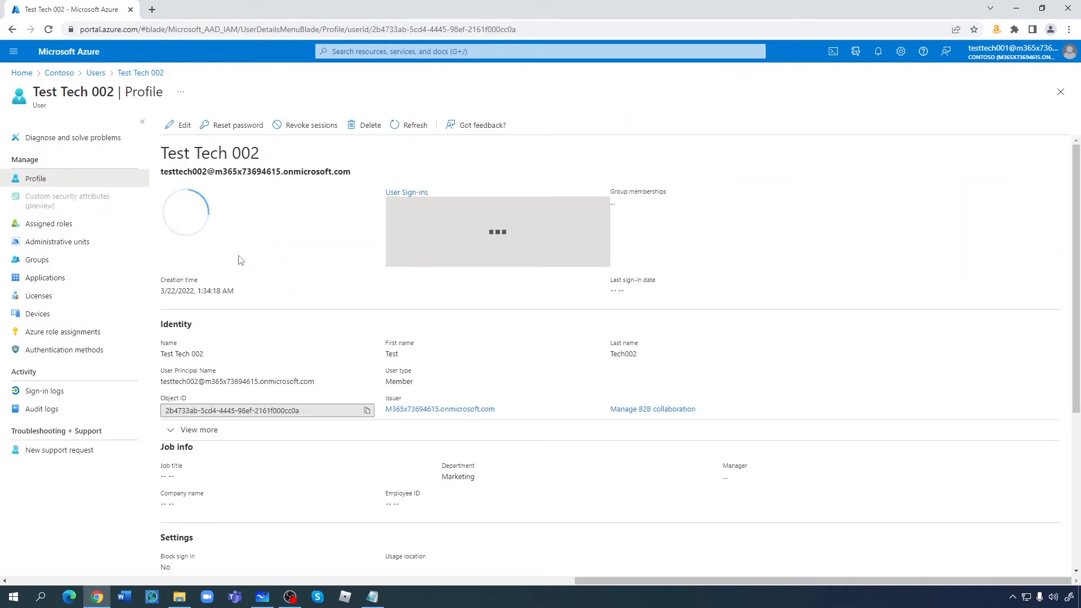
left_click(41, 225)
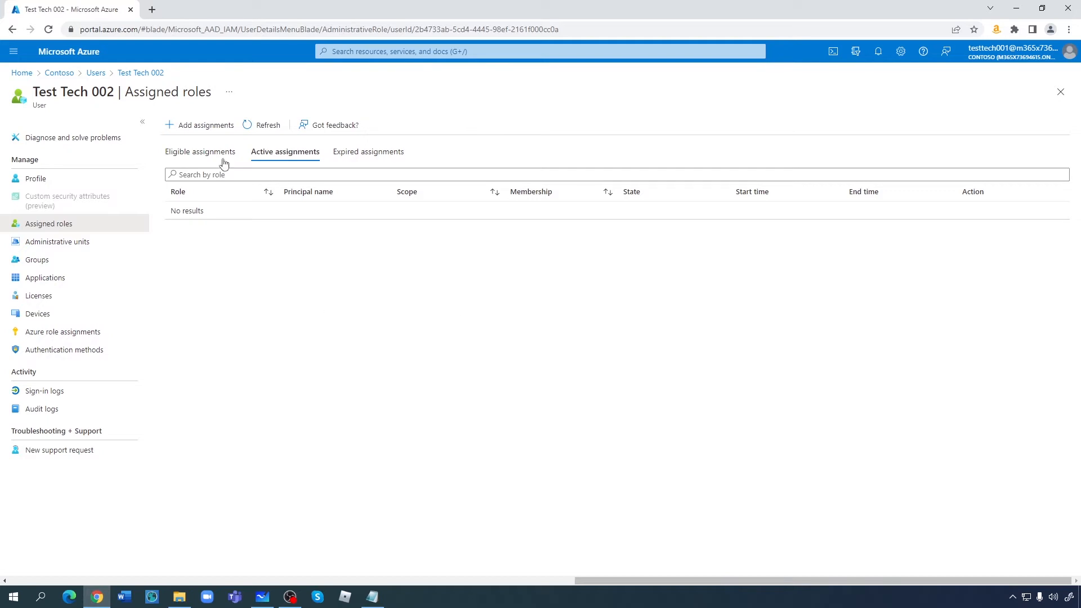
- Search 'privi' to reach PIM Azure AD roles, filter by 'user' and open User Administrator
left_click(354, 51)
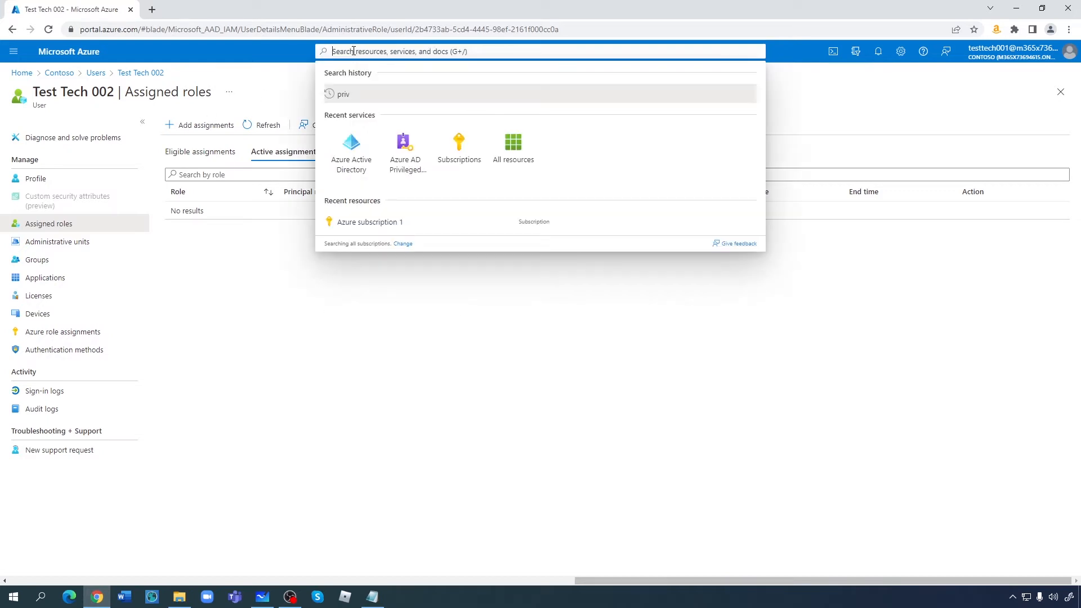
type("pri")
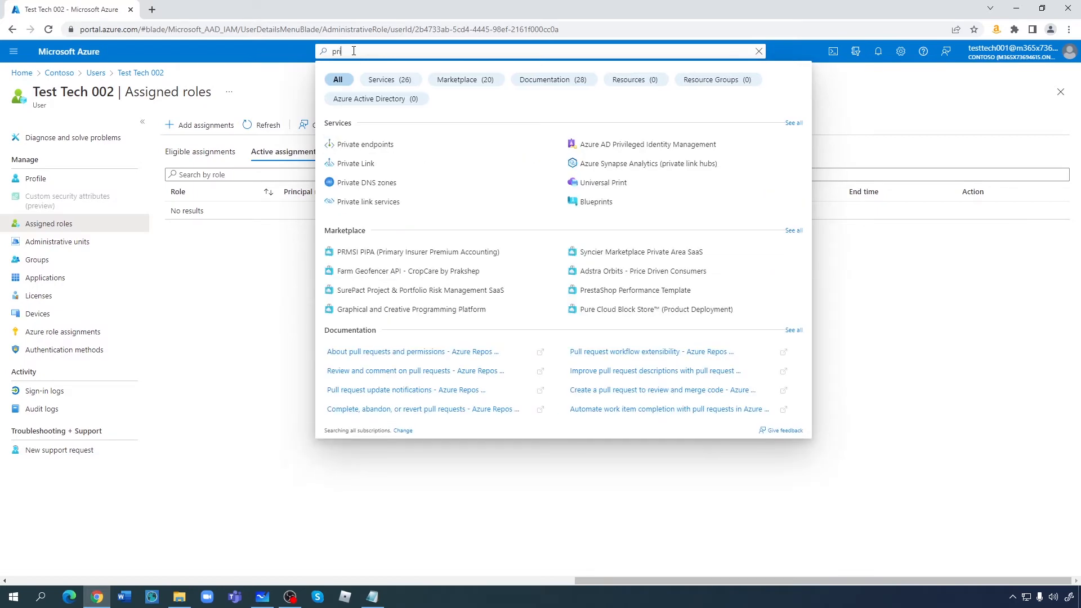
type("vil")
left_click(429, 146)
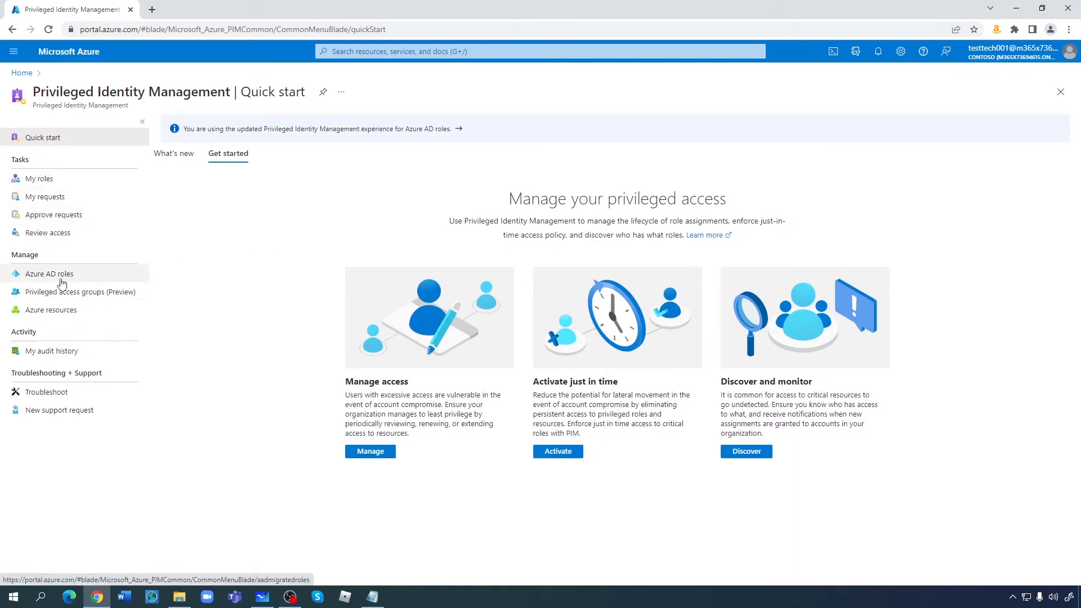
left_click(65, 280)
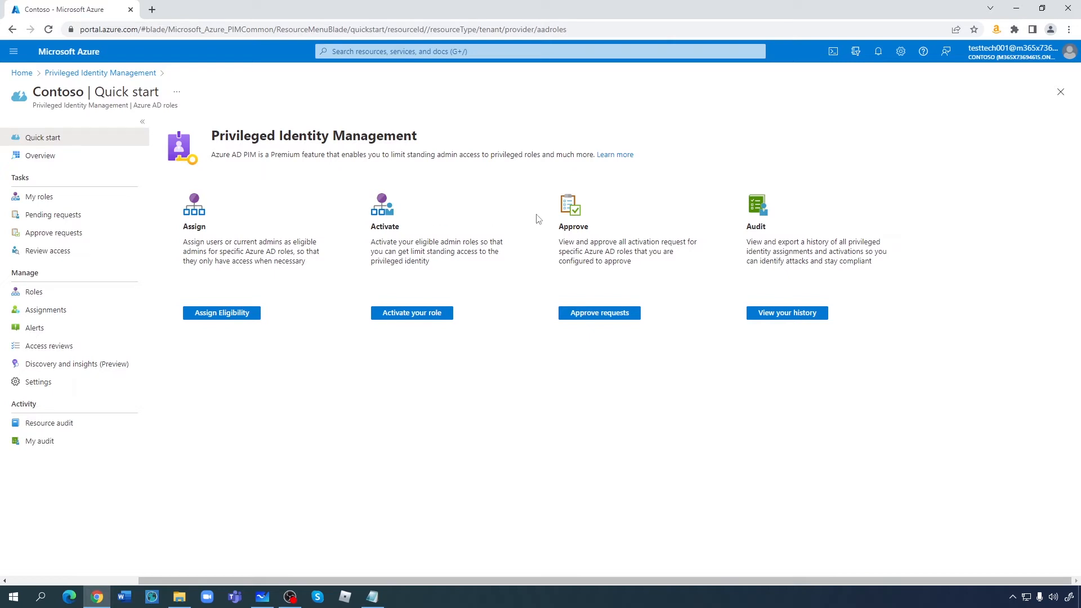
left_click(215, 314)
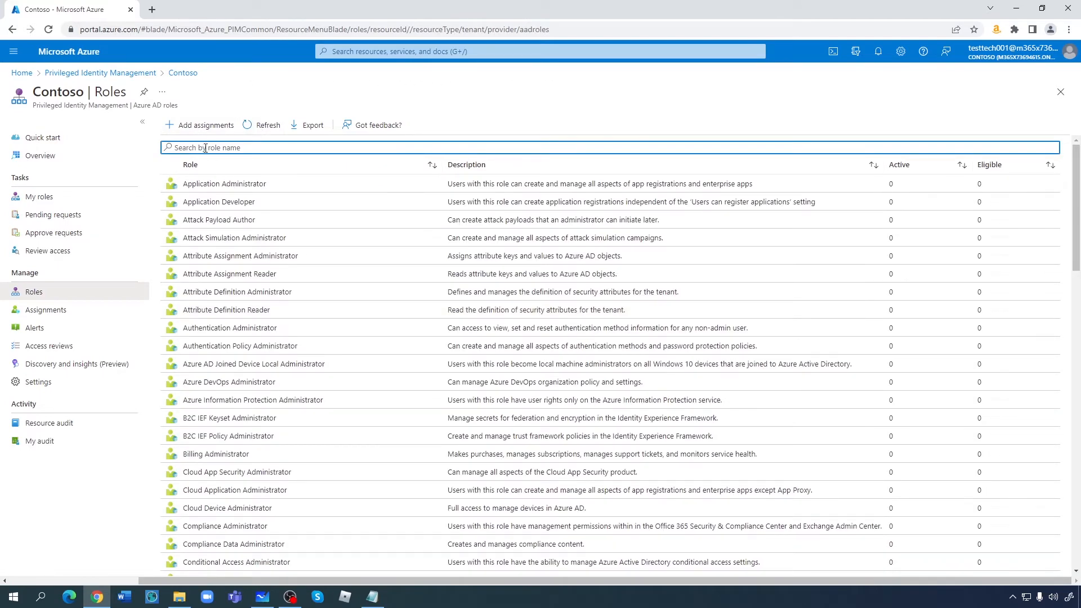
type("user")
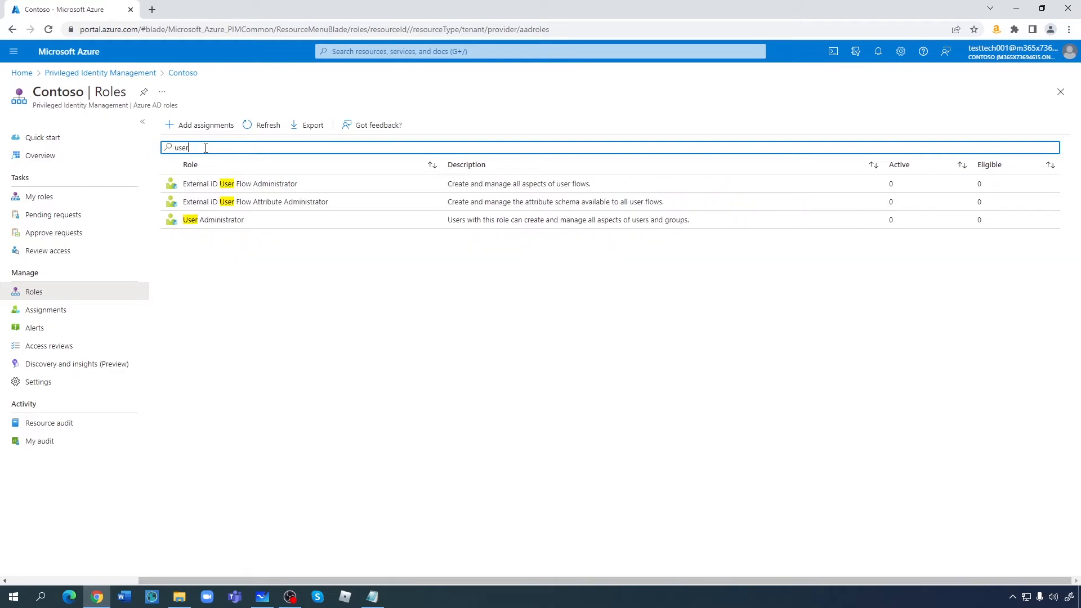
left_click(235, 220)
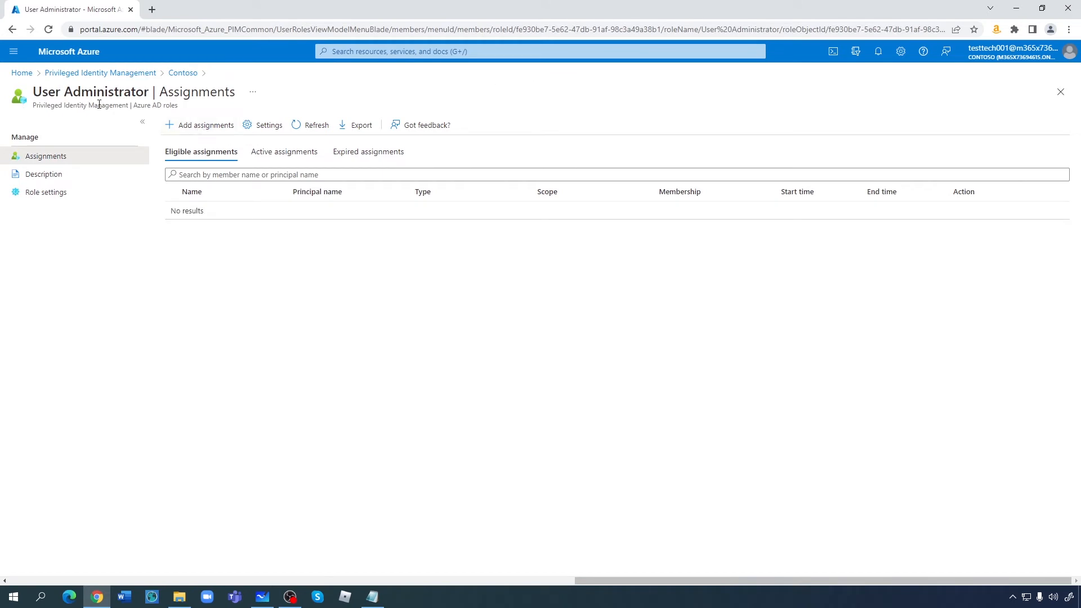
- Add Test Tech 002 as a User Administrator member at Directory scope, then continue
left_click(206, 127)
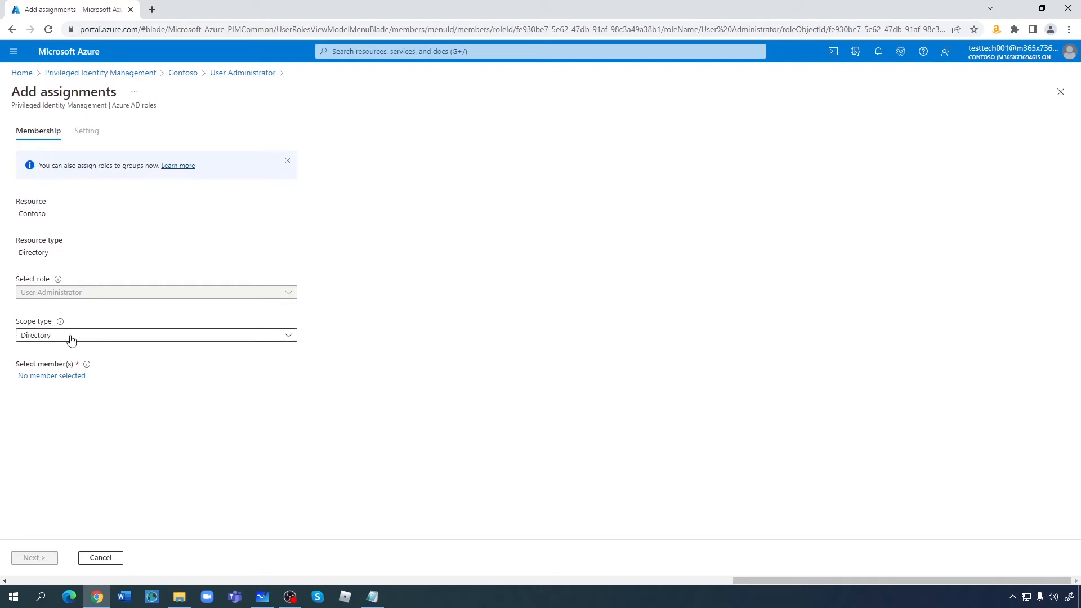
left_click(56, 379)
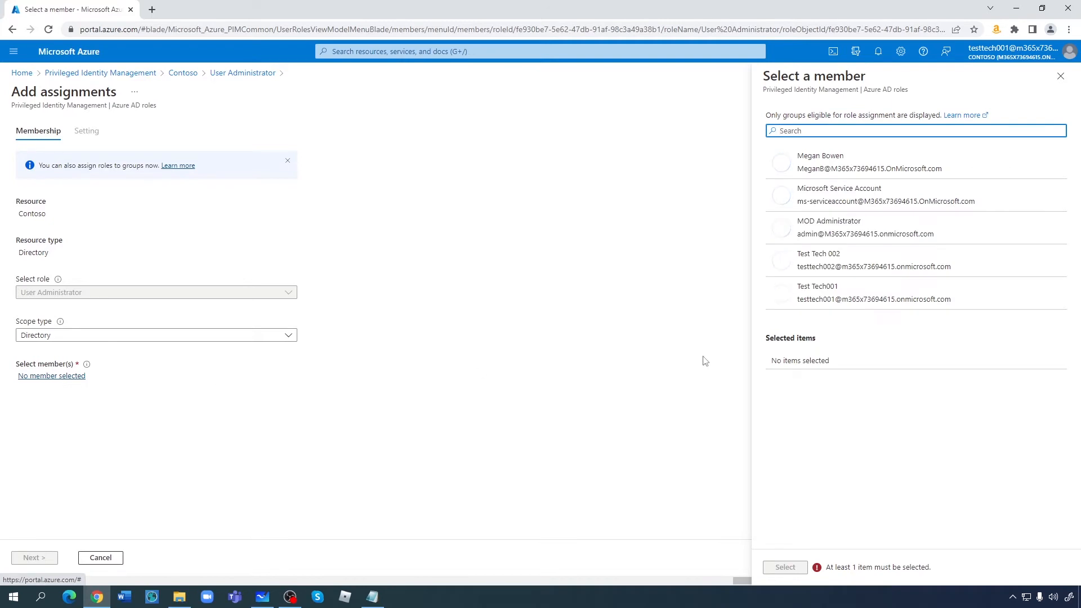
left_click(822, 259)
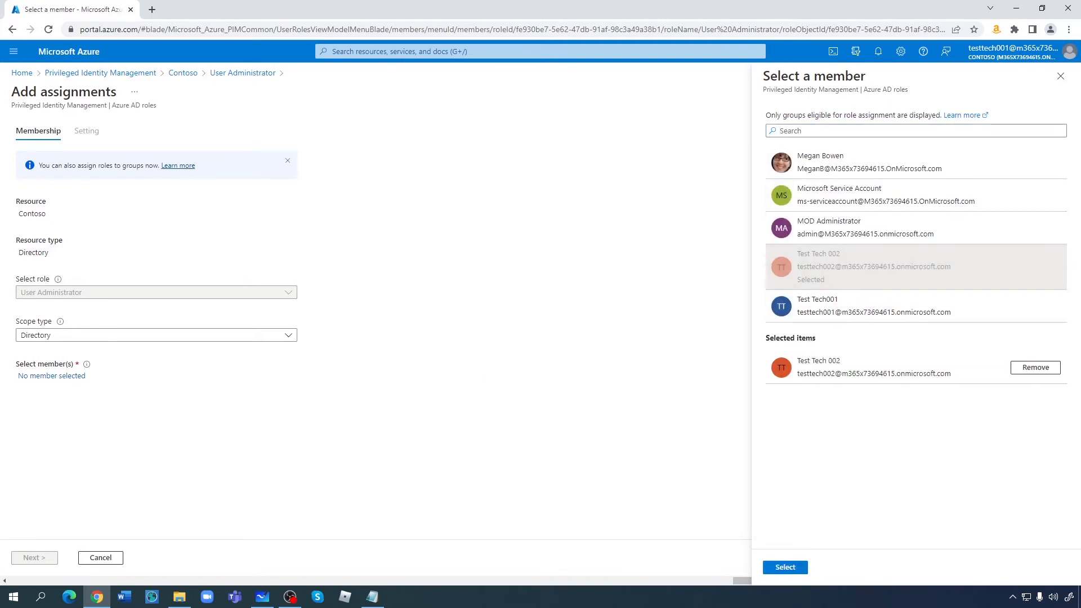
left_click(783, 568)
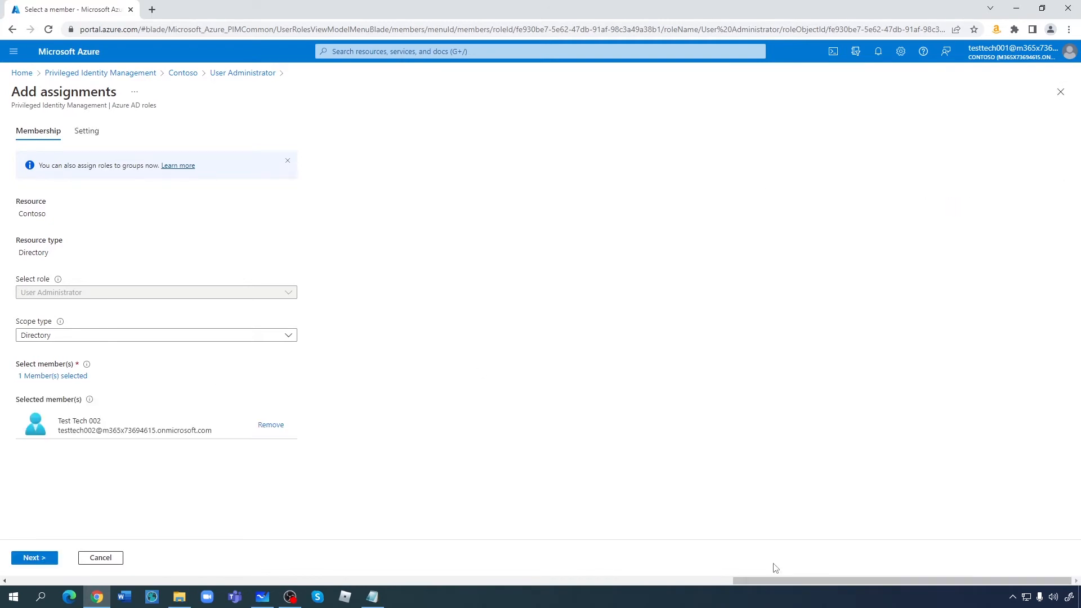
left_click(129, 337)
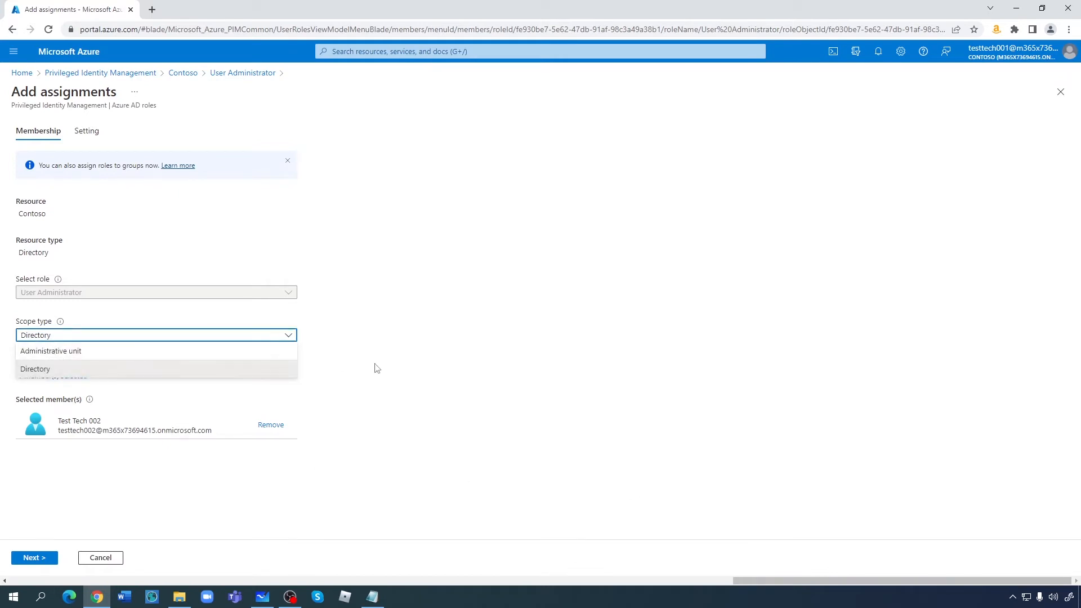
left_click(393, 370)
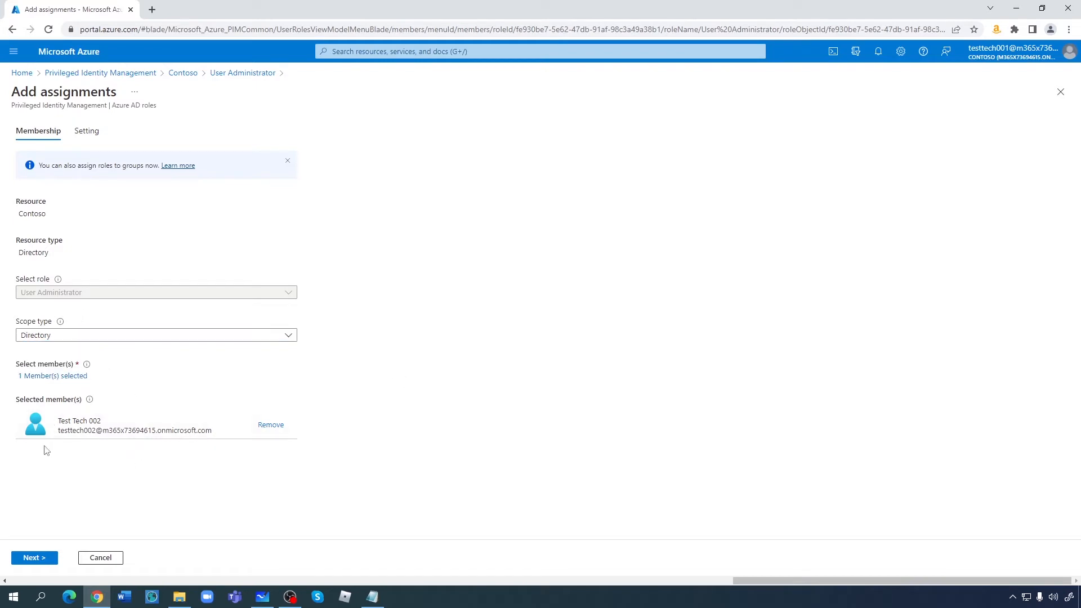
left_click(32, 557)
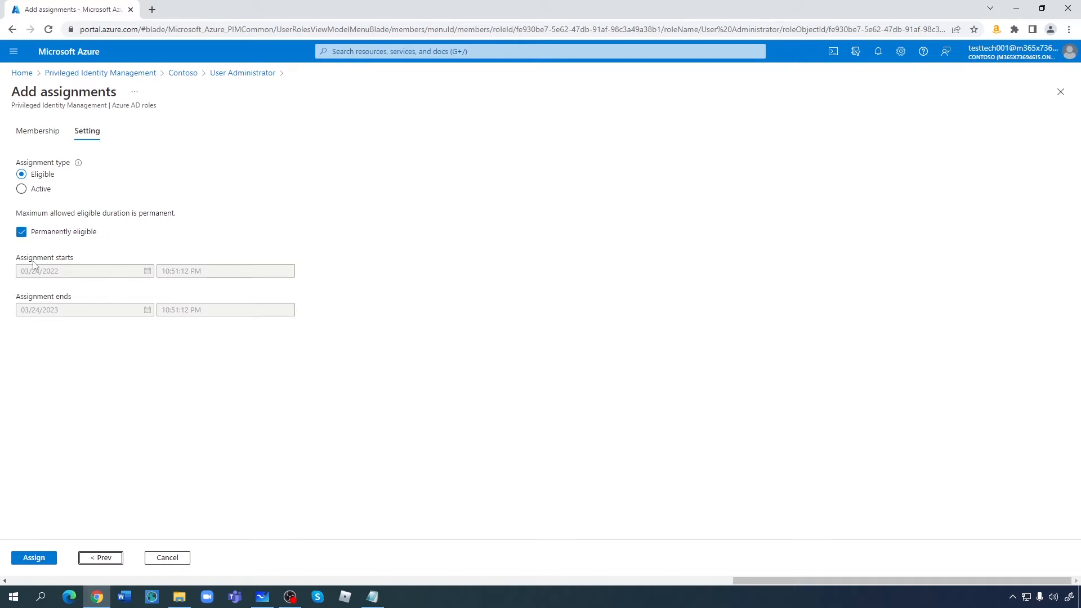
- Turn off permanent eligibility and set the assignment end date to 04/24/2022
left_click(21, 233)
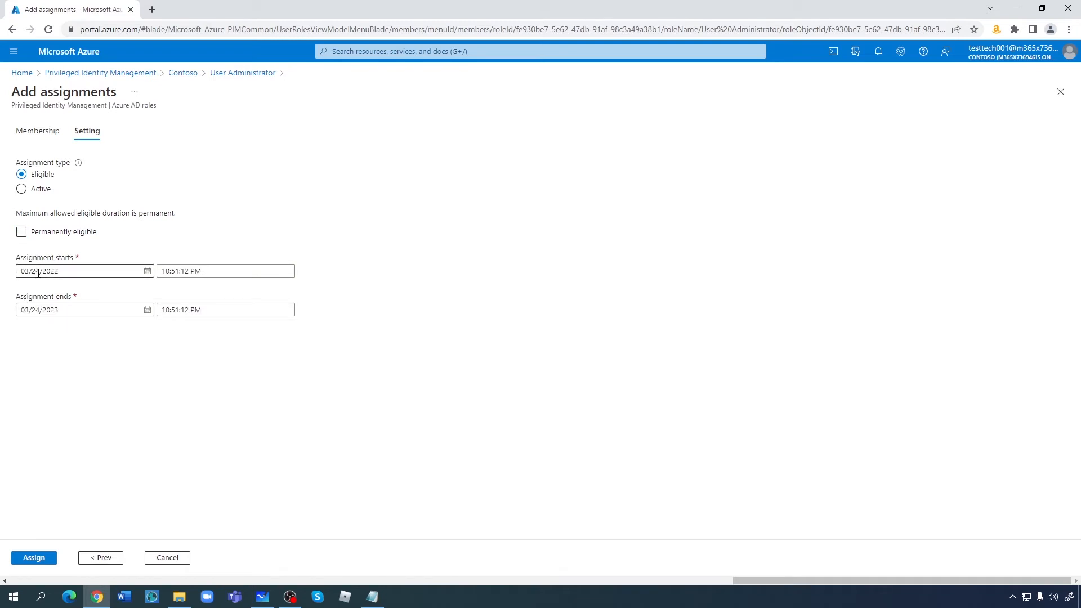
left_click(148, 312)
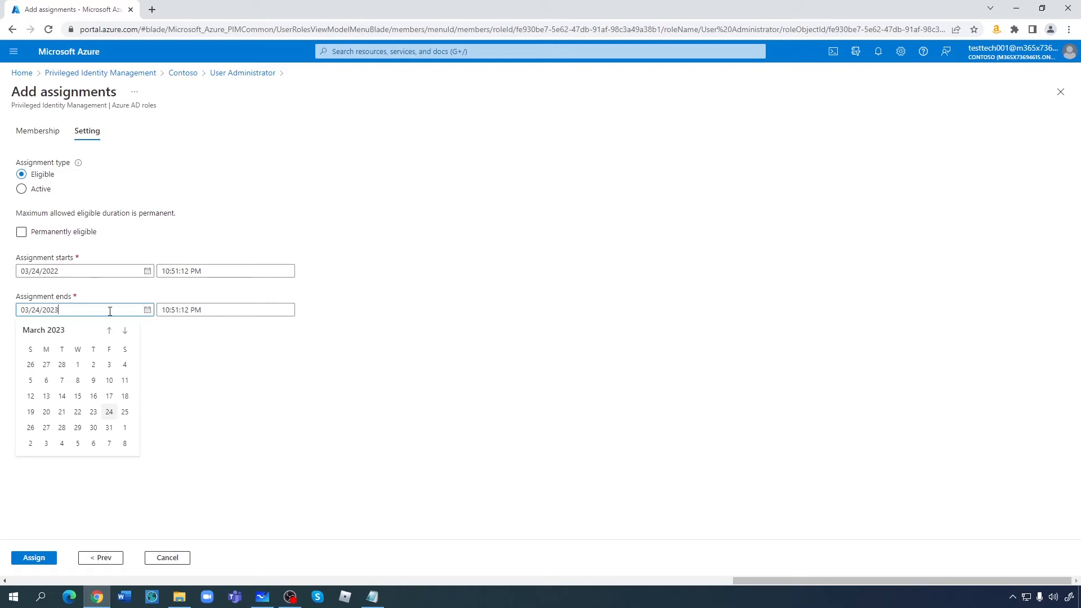
left_click(110, 331)
left_click(110, 331)
left_click(110, 330)
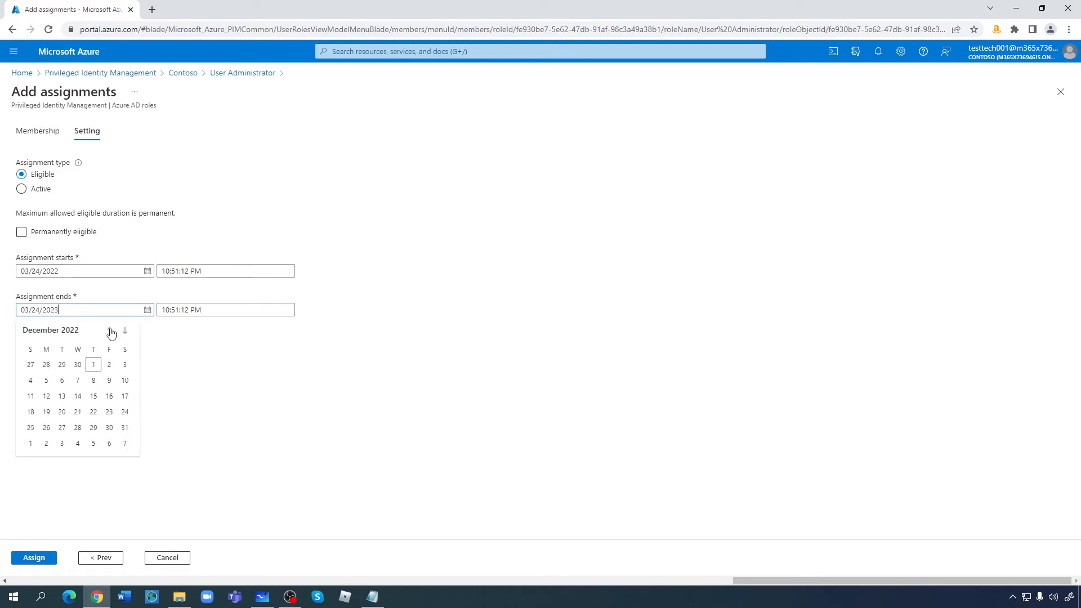
left_click(110, 331)
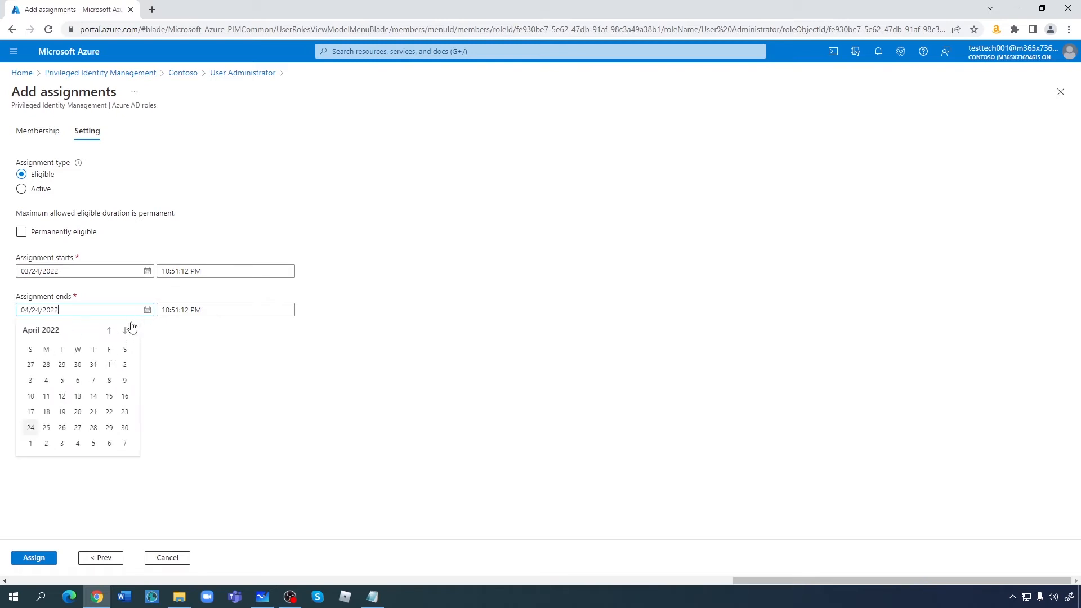
left_click(30, 428)
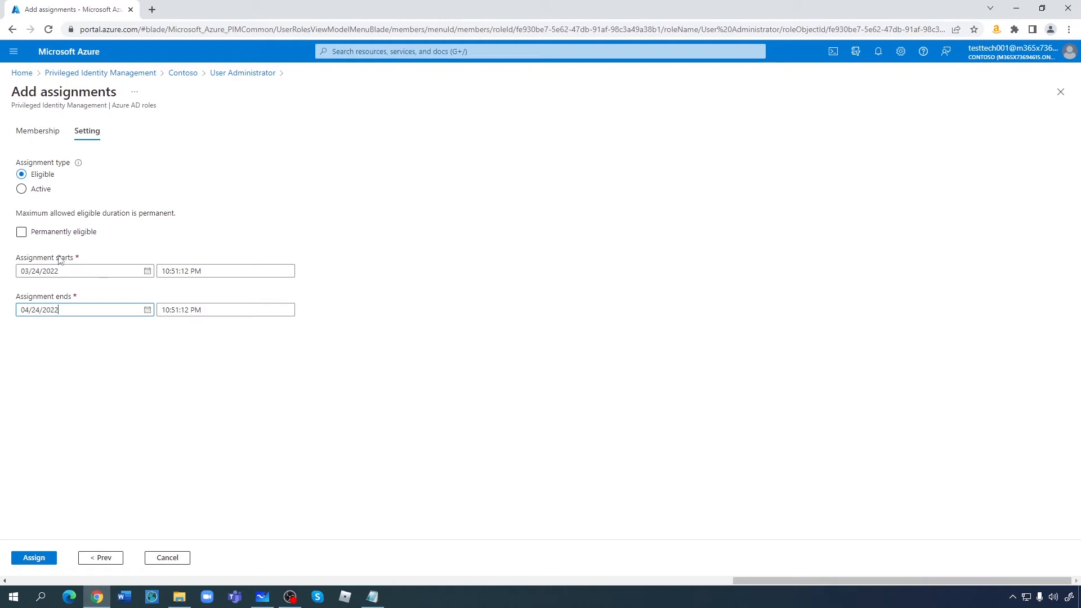
left_click(125, 252)
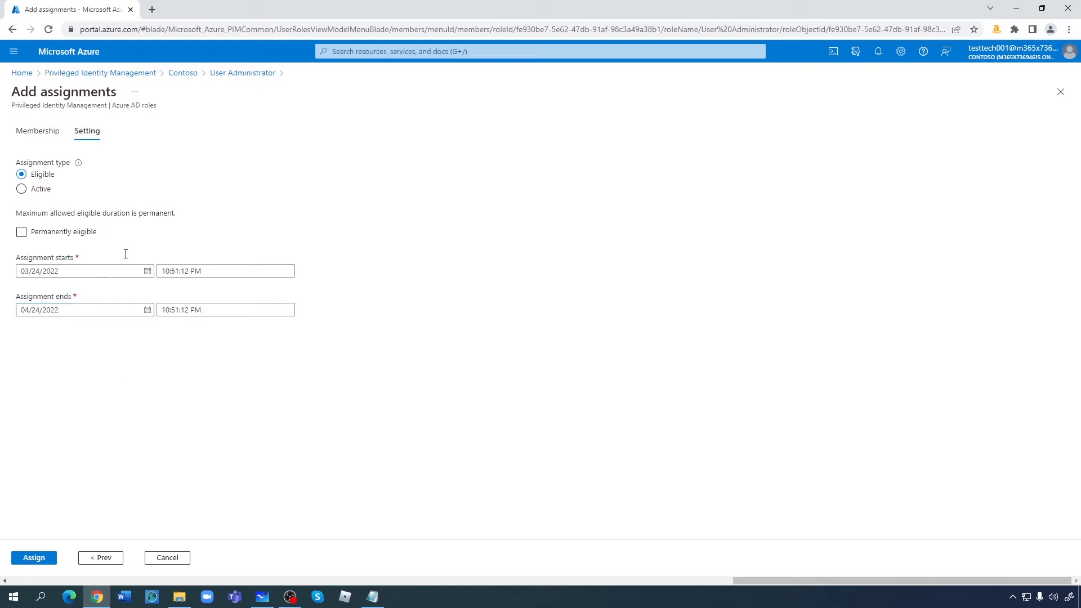
- Switch to Active and back to Eligible, then re-set time-limited eligibility ending 04/24/2022
left_click(22, 189)
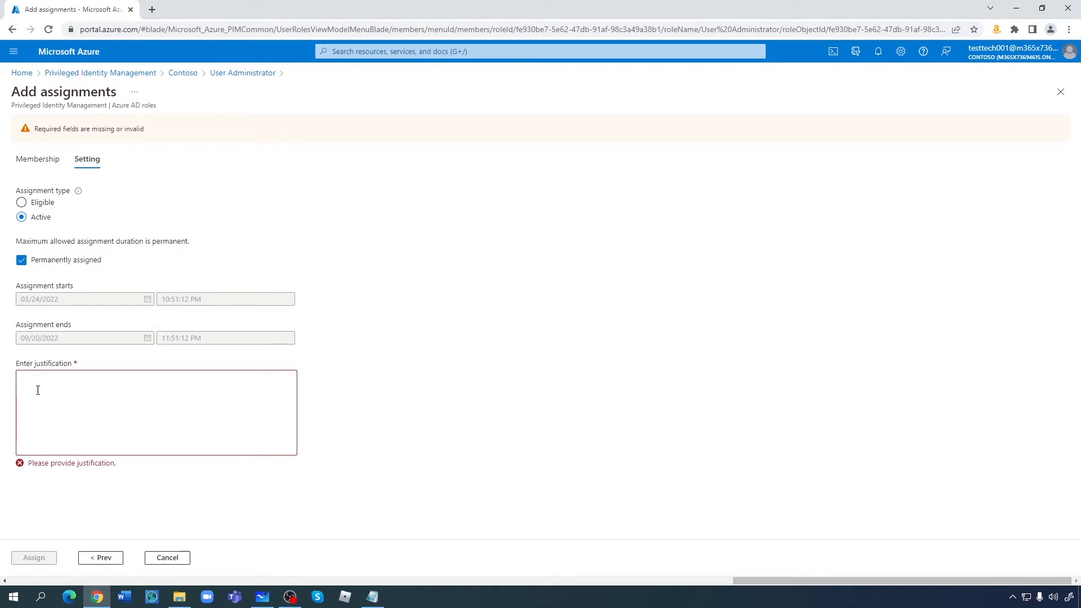
left_click(21, 204)
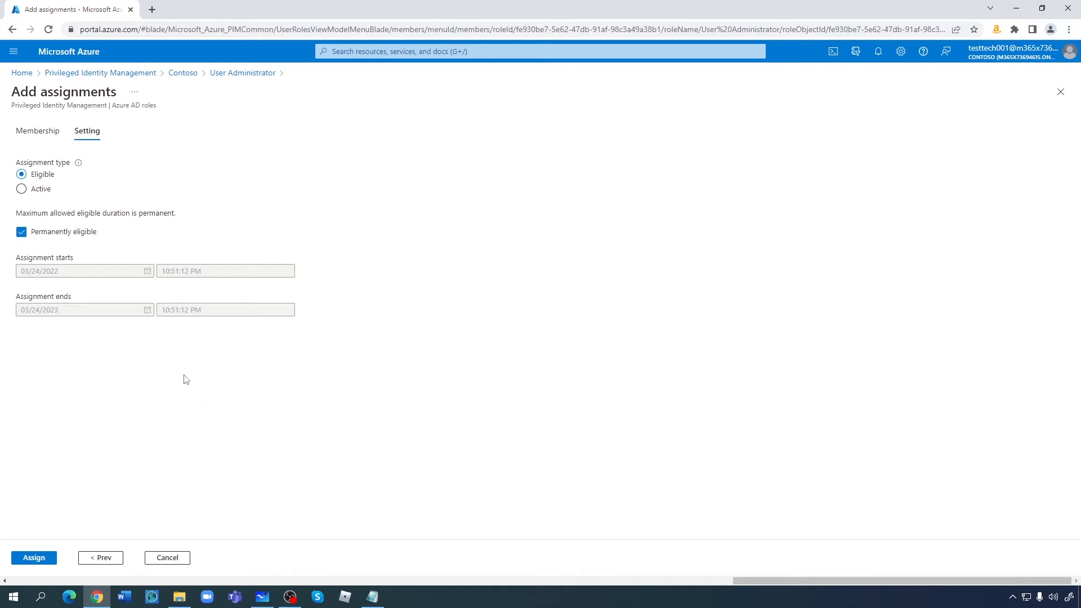
left_click(22, 233)
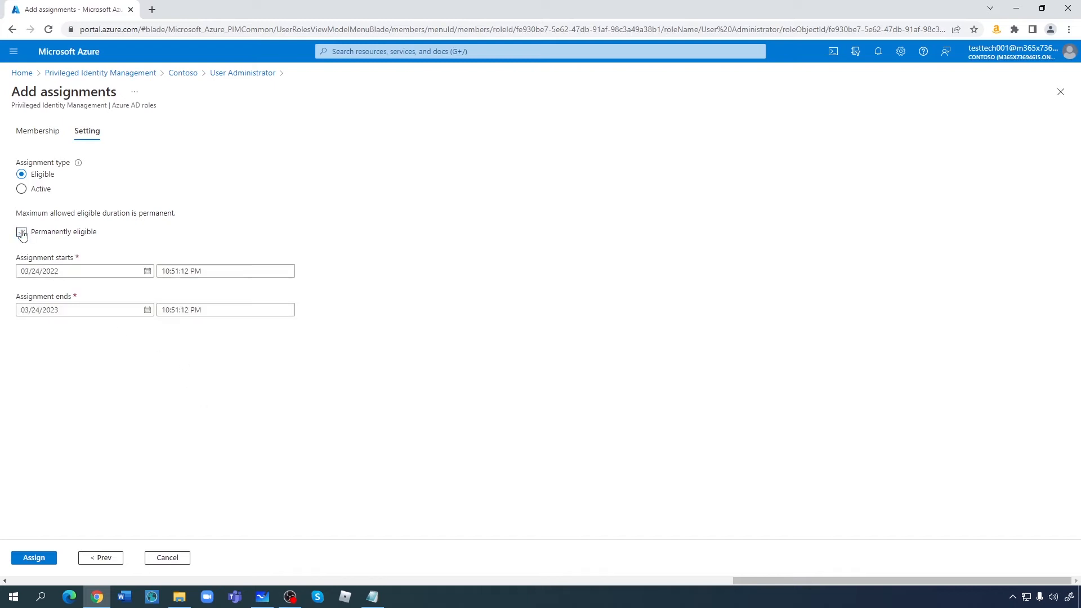
left_click(147, 310)
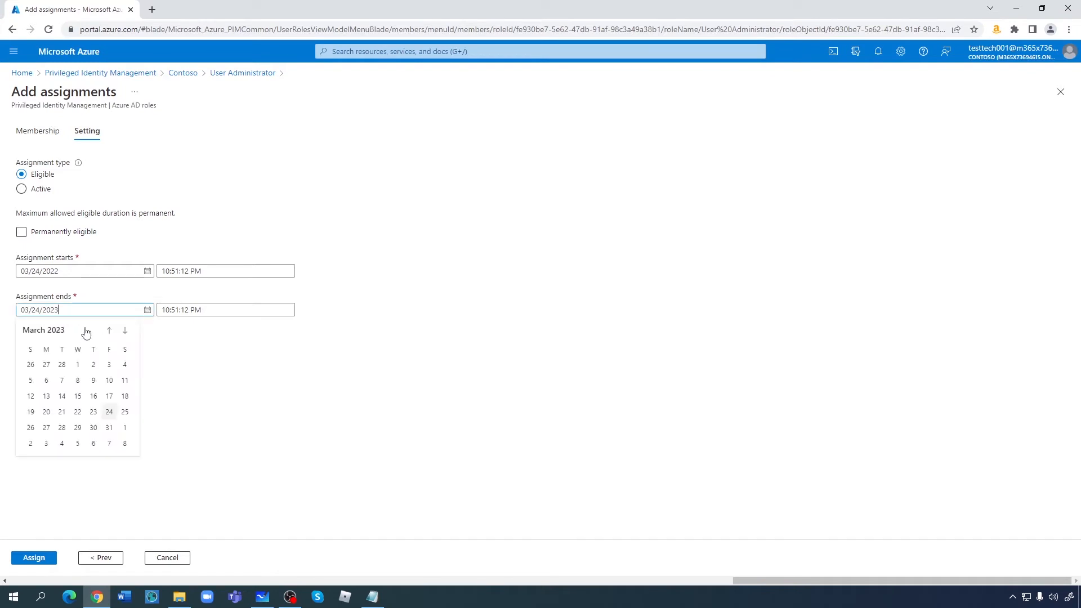
left_click(109, 331)
left_click(109, 330)
left_click(109, 331)
left_click(110, 331)
left_click(109, 331)
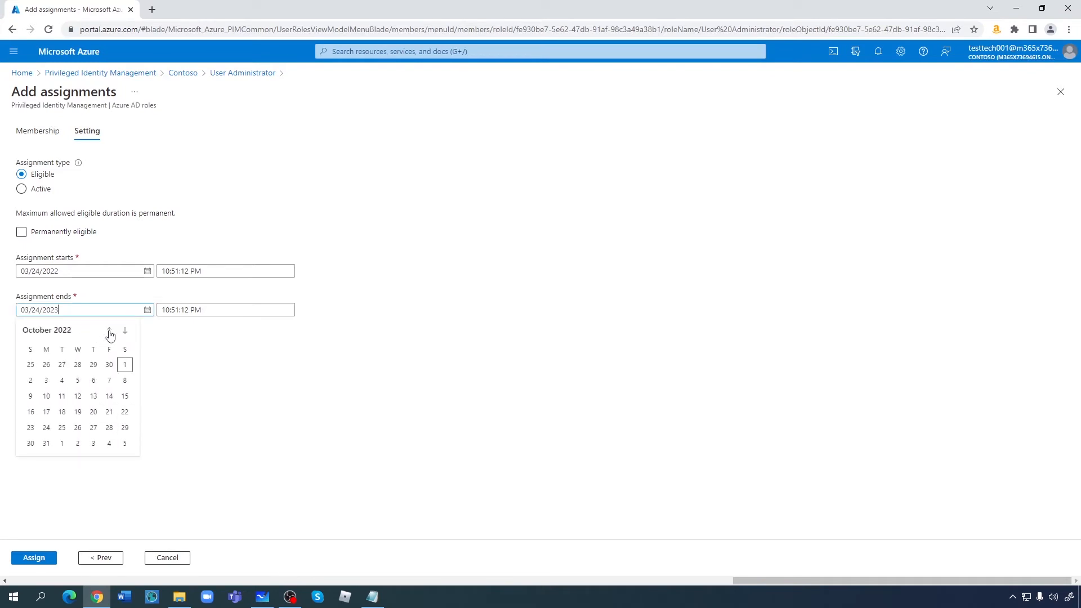
left_click(109, 330)
left_click(109, 330)
left_click(109, 331)
left_click(109, 331)
left_click(109, 330)
left_click(109, 330)
left_click(109, 331)
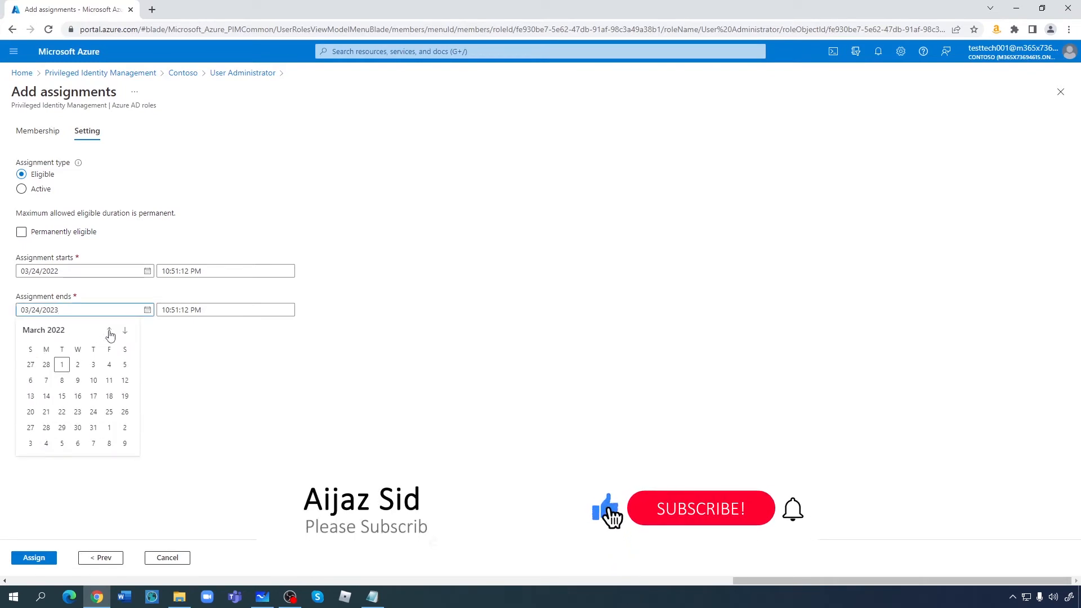
left_click(109, 331)
left_click(125, 331)
left_click(126, 330)
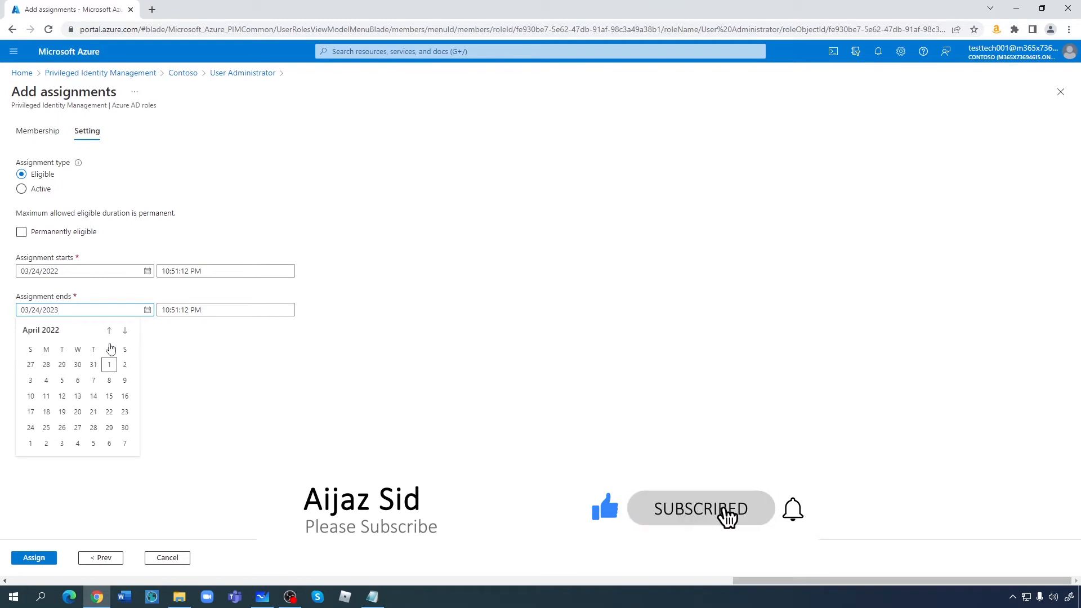
left_click(30, 429)
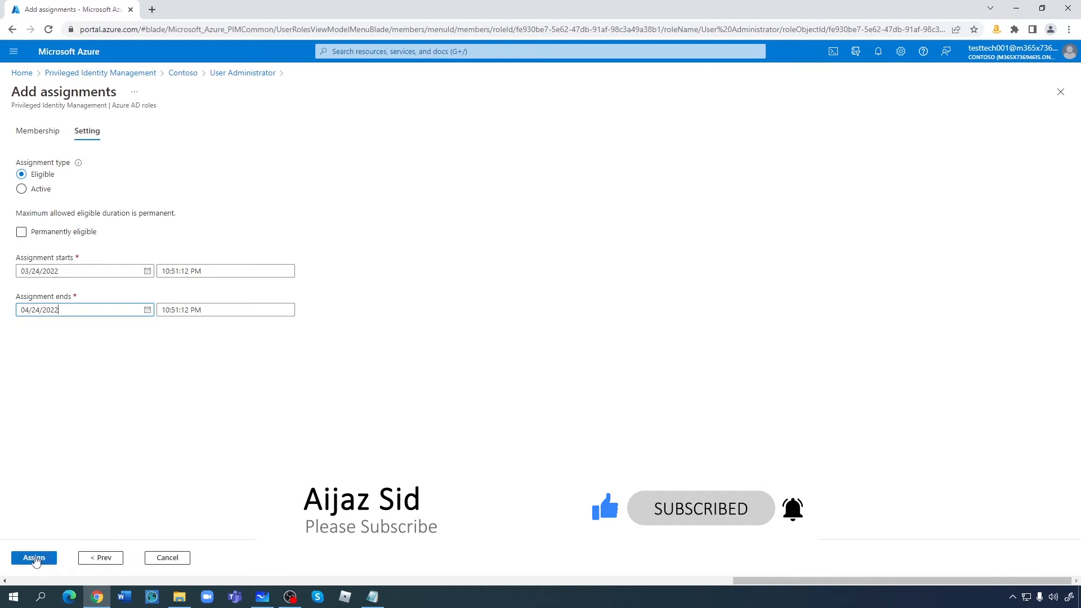
- Save the eligible assignment and open Test Tech 002's profile under Azure AD Users
left_click(33, 558)
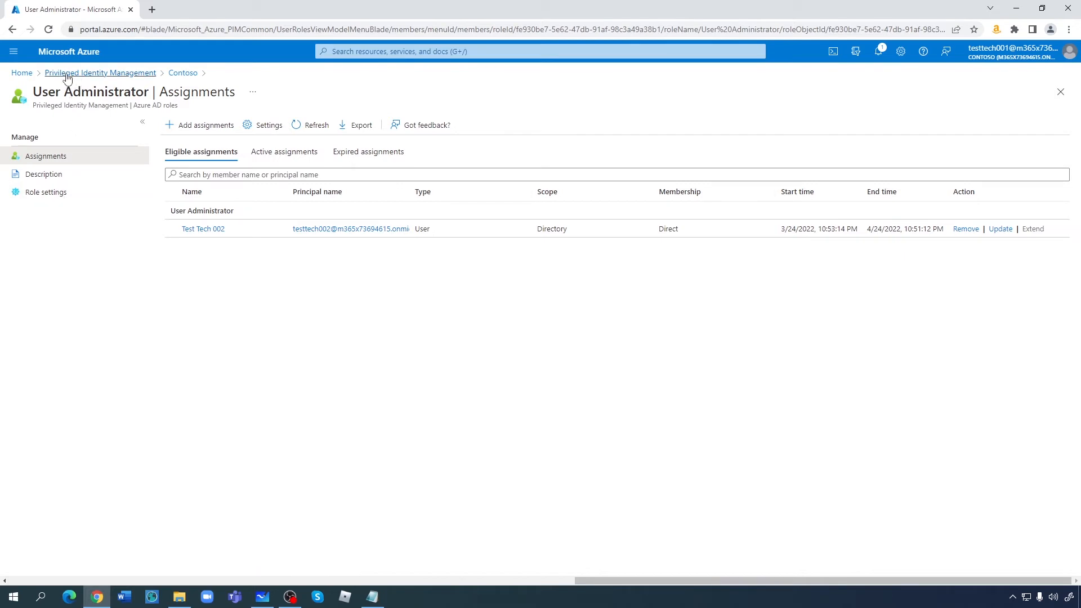
left_click(20, 74)
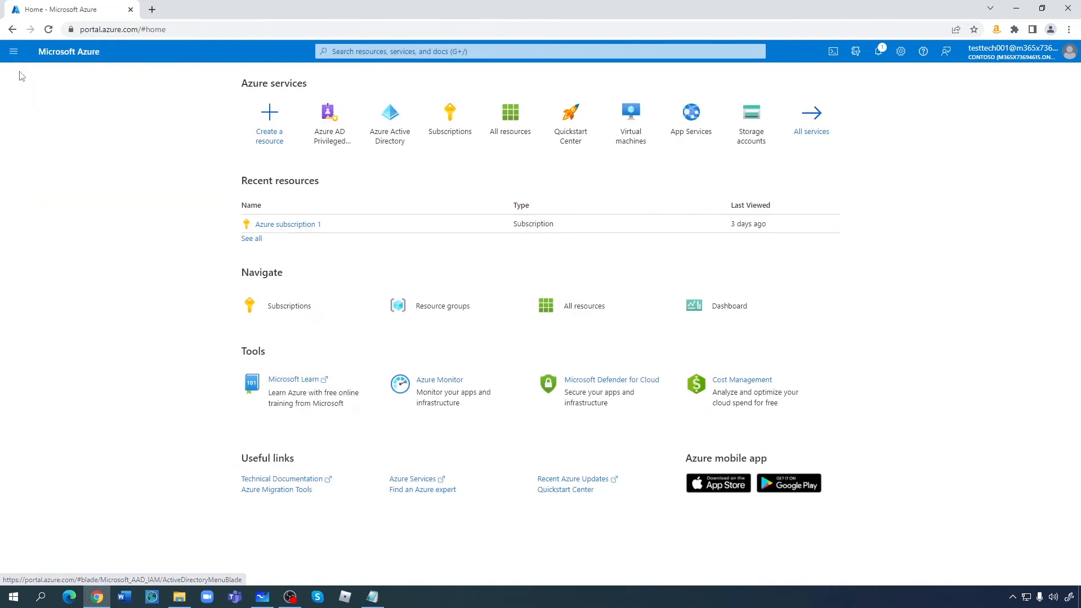
left_click(397, 129)
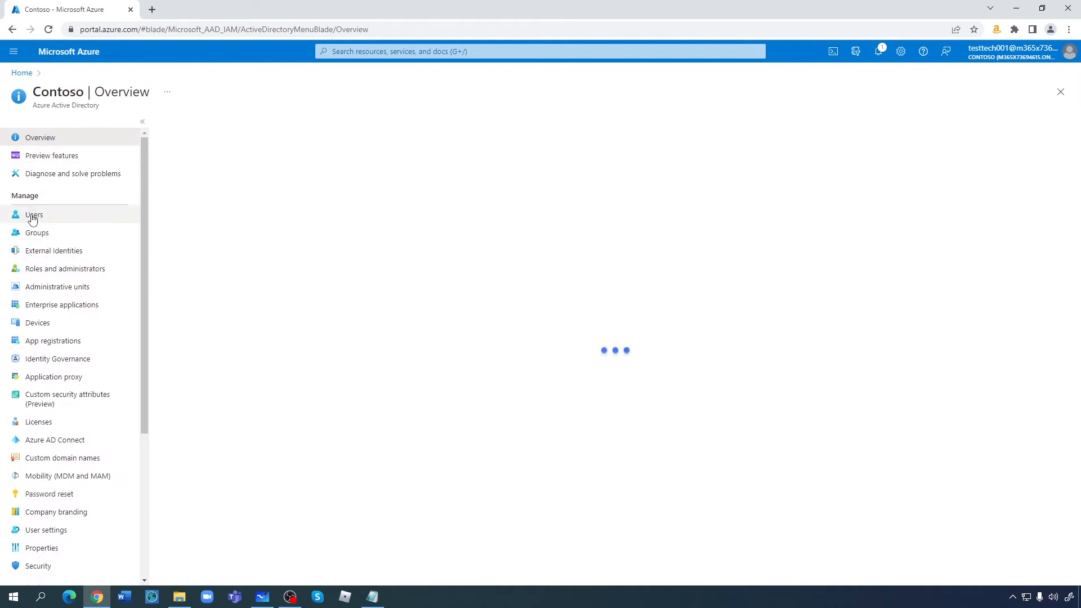
left_click(33, 218)
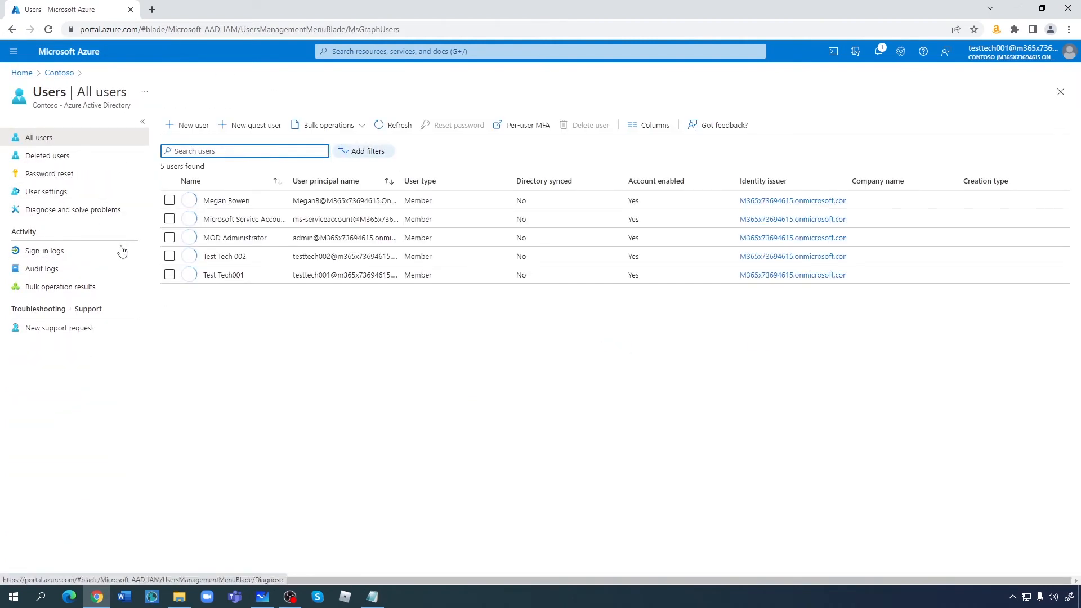
left_click(221, 257)
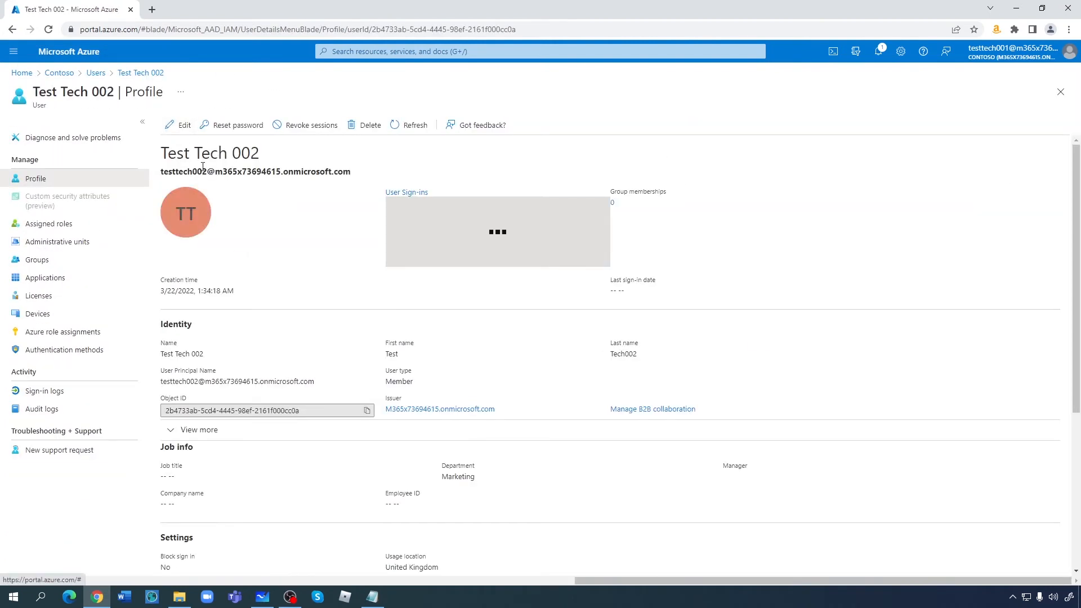
- Copy the user's sign-in name and open a new Chrome Incognito window
left_click_drag(355, 173, 166, 172)
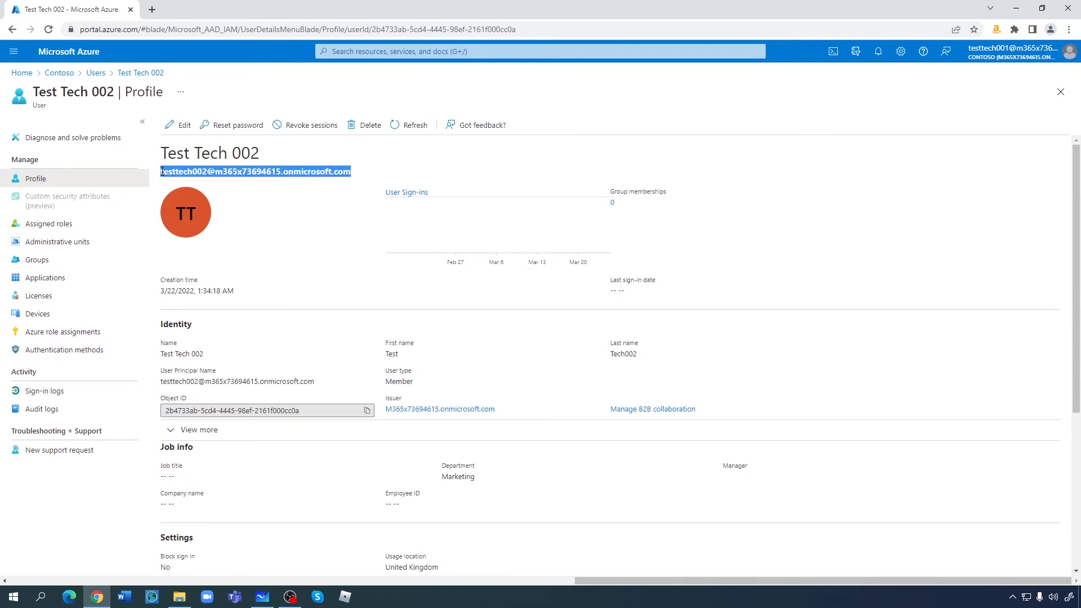
right_click(99, 602)
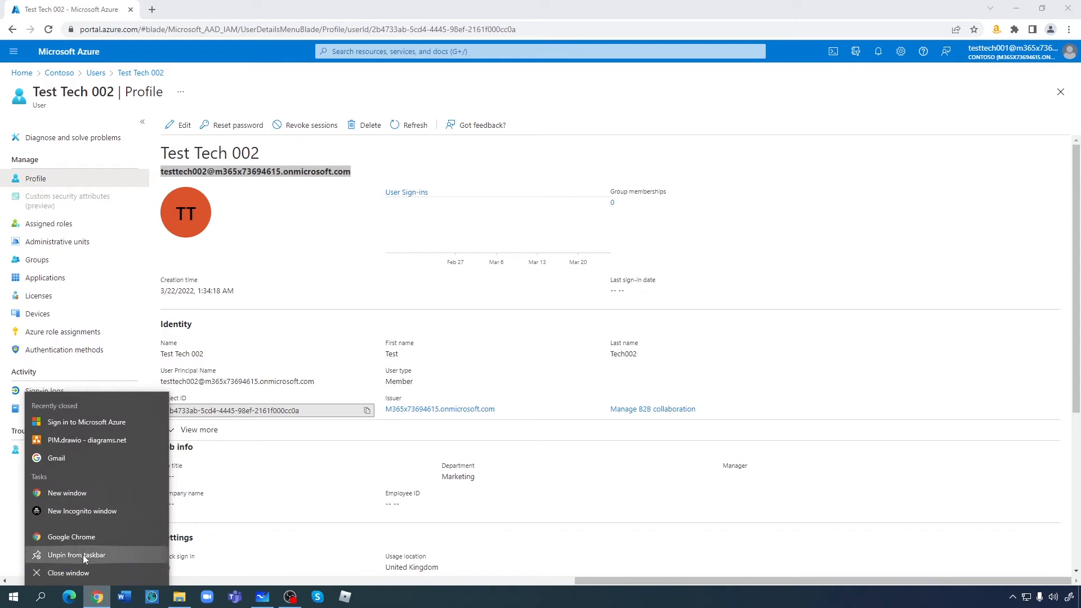
left_click(86, 511)
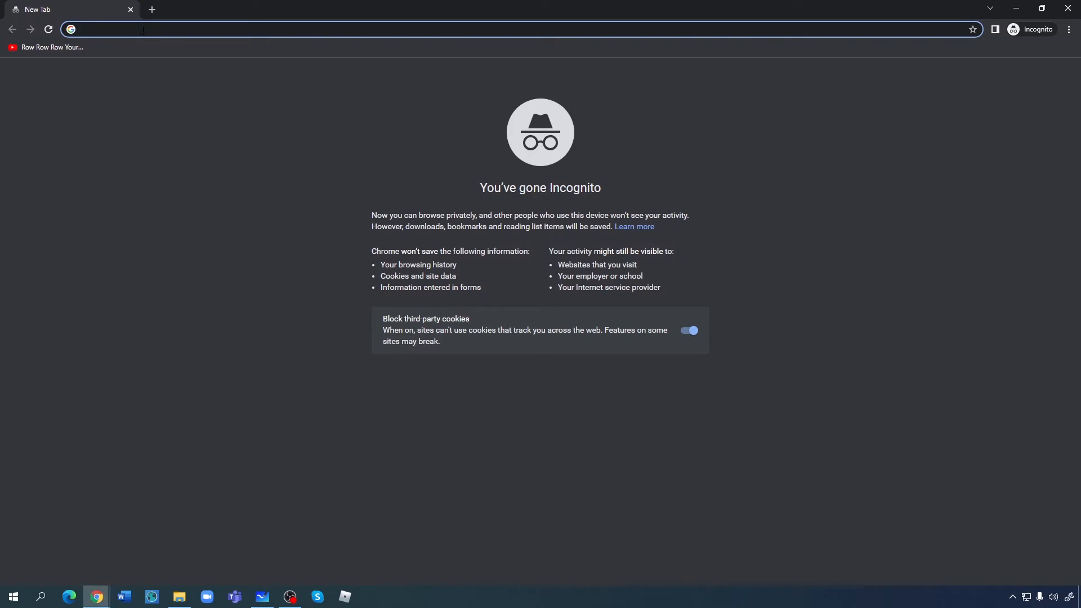
- Sign in to portal.azure.com with the copied sign-in name and the account password, declining stay signed in
type("portal")
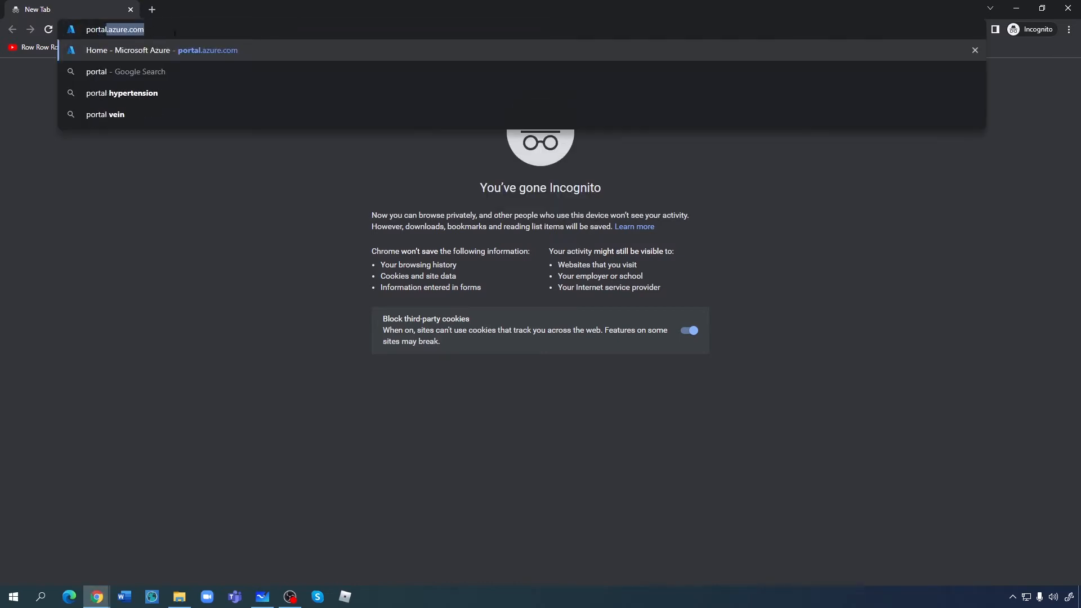
left_click(191, 50)
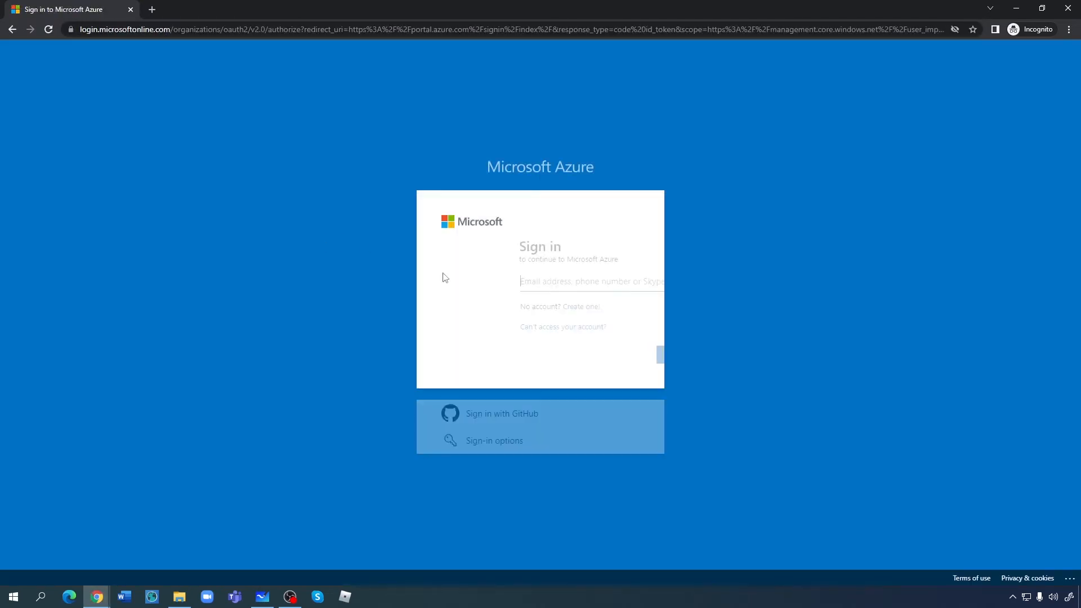
key("ctrl+v")
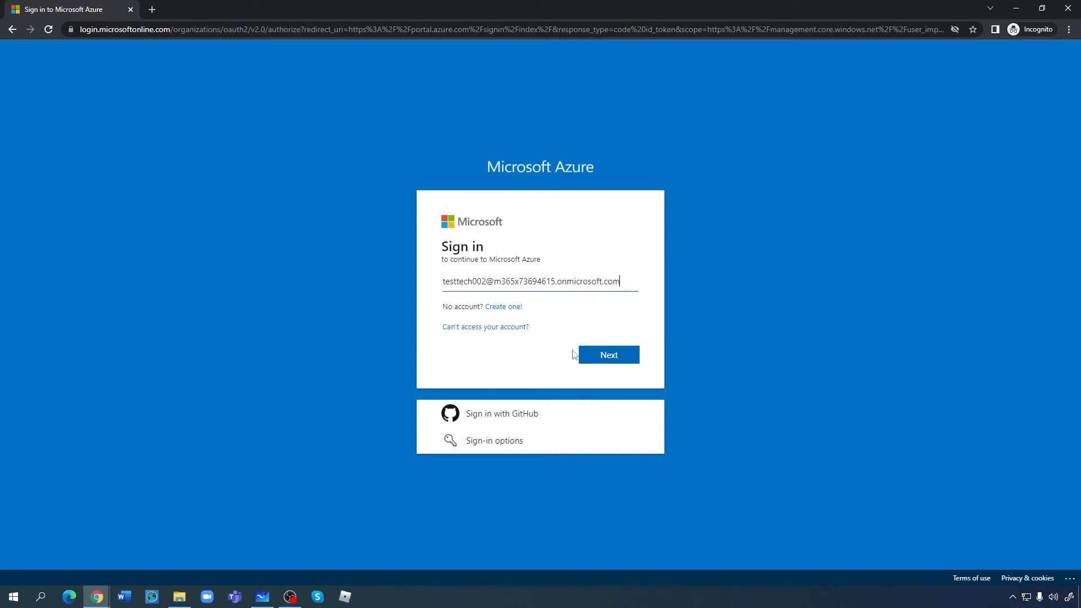
left_click(613, 353)
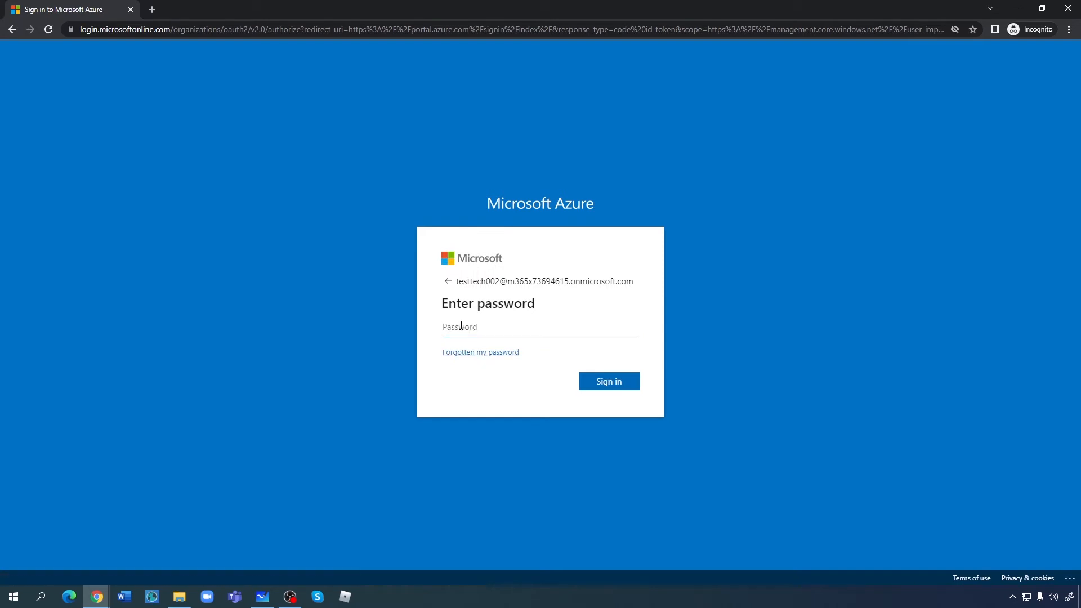
type("••")
key("Return")
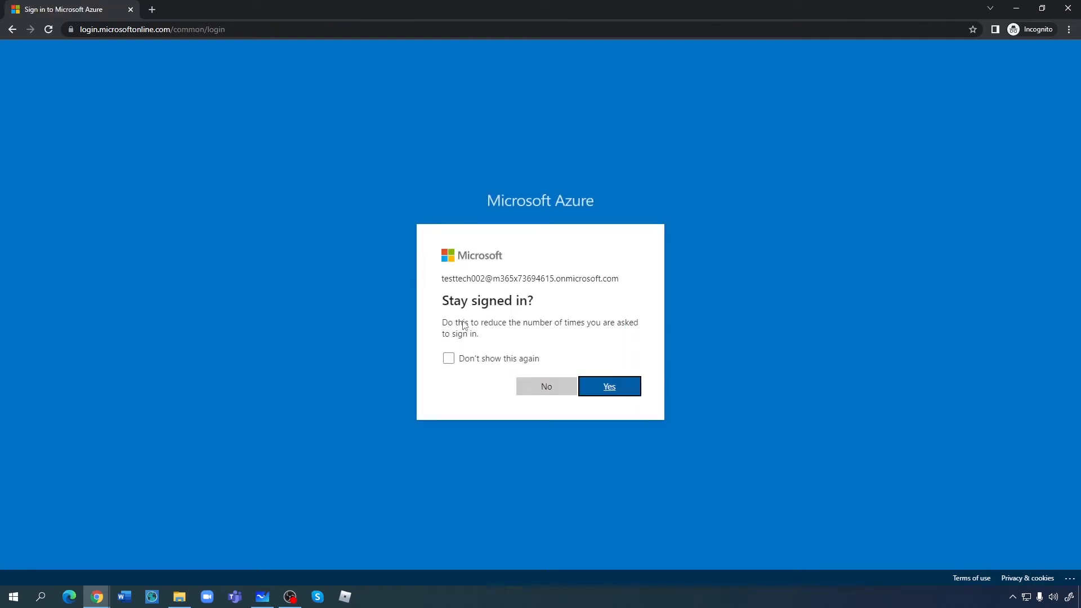
left_click(538, 388)
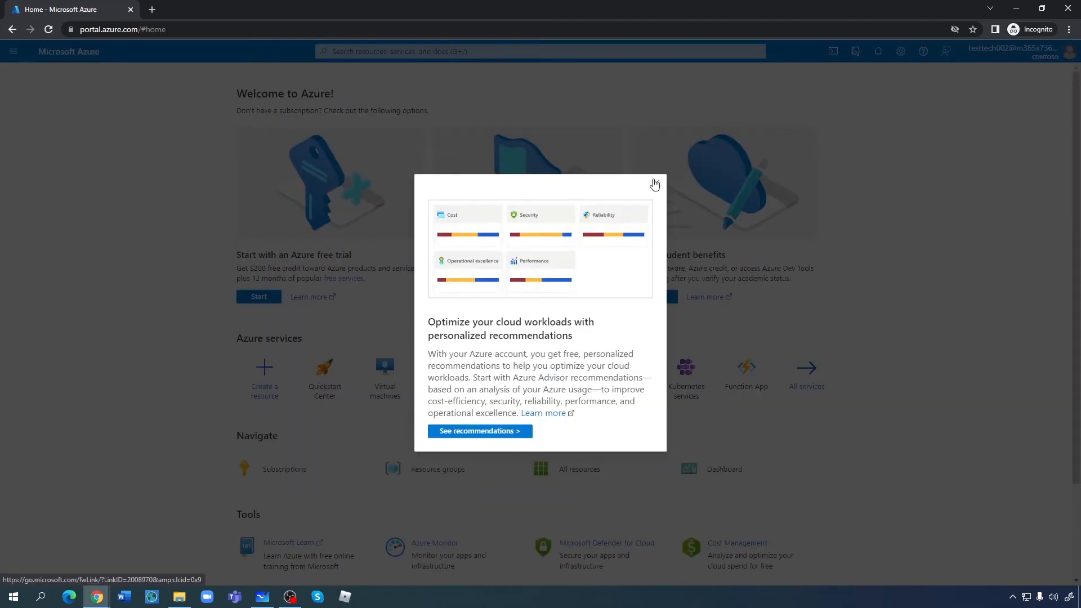
- Dismiss the recommendations pop-up and open PIM My roles via a 'pri' search
left_click(656, 186)
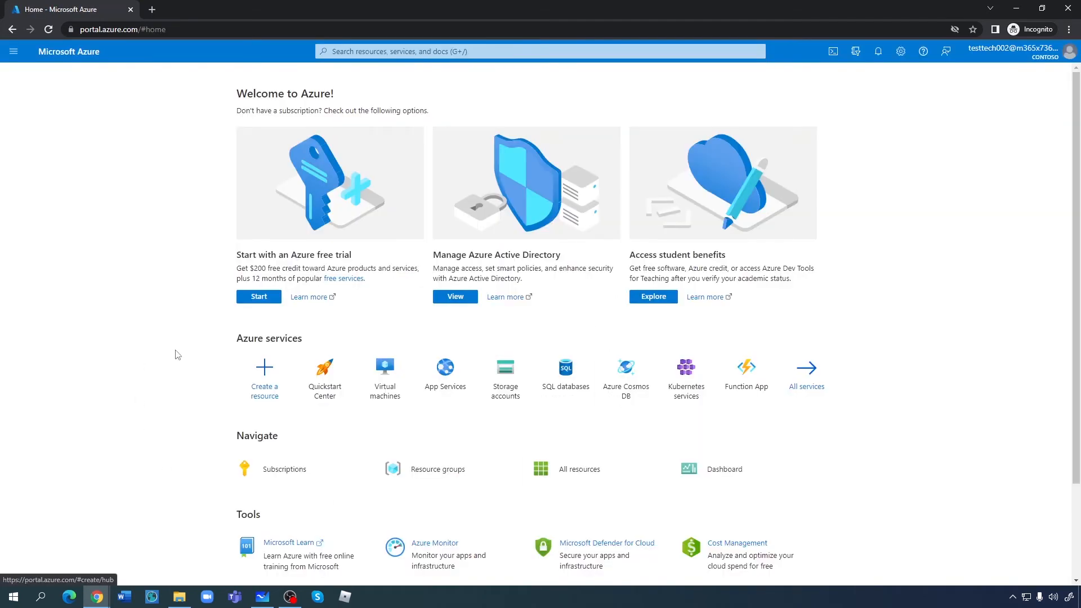
left_click(360, 50)
type("pri")
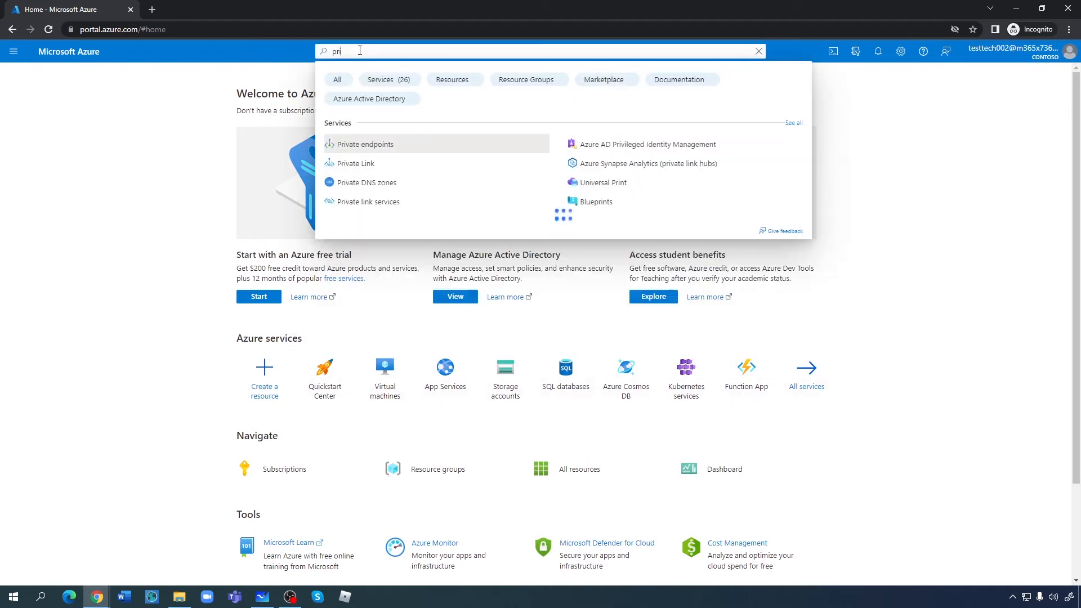
left_click(632, 145)
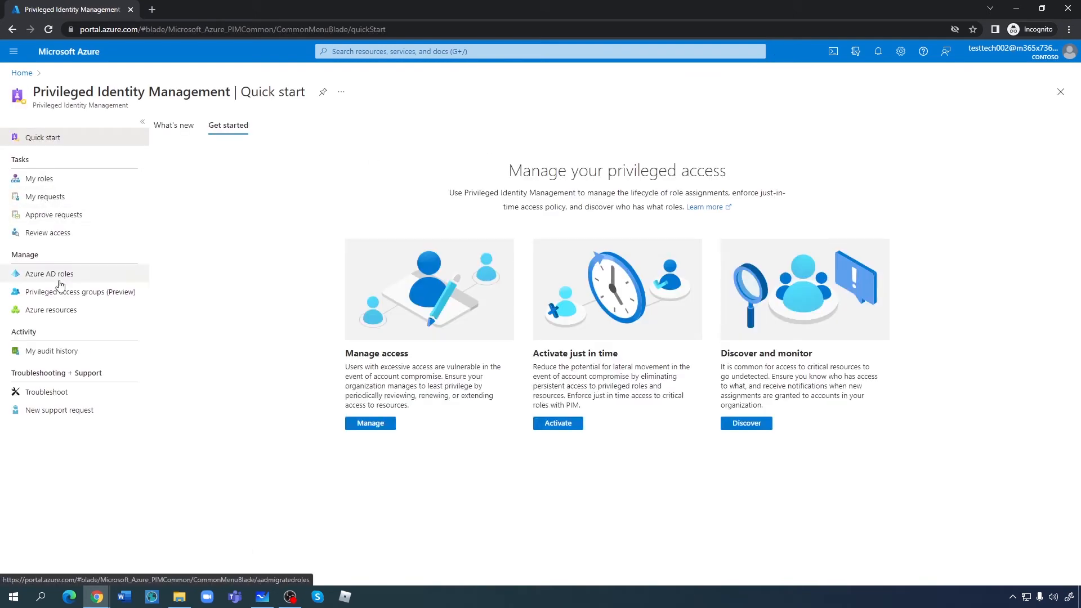
left_click(44, 179)
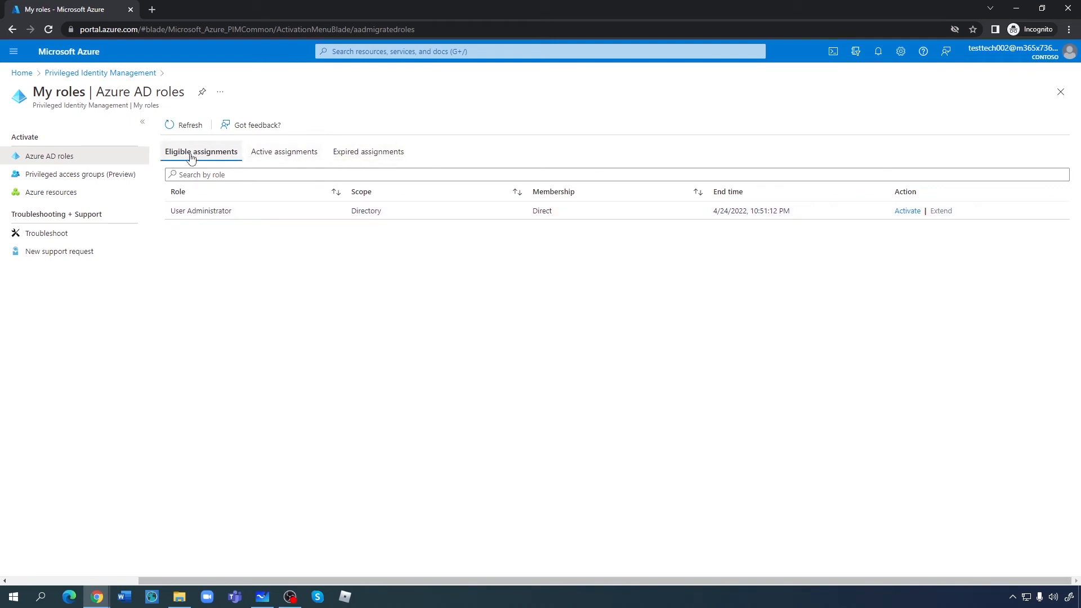
- Try activating User Administrator, then back out of the extra verification sign-in to My roles
left_click(908, 212)
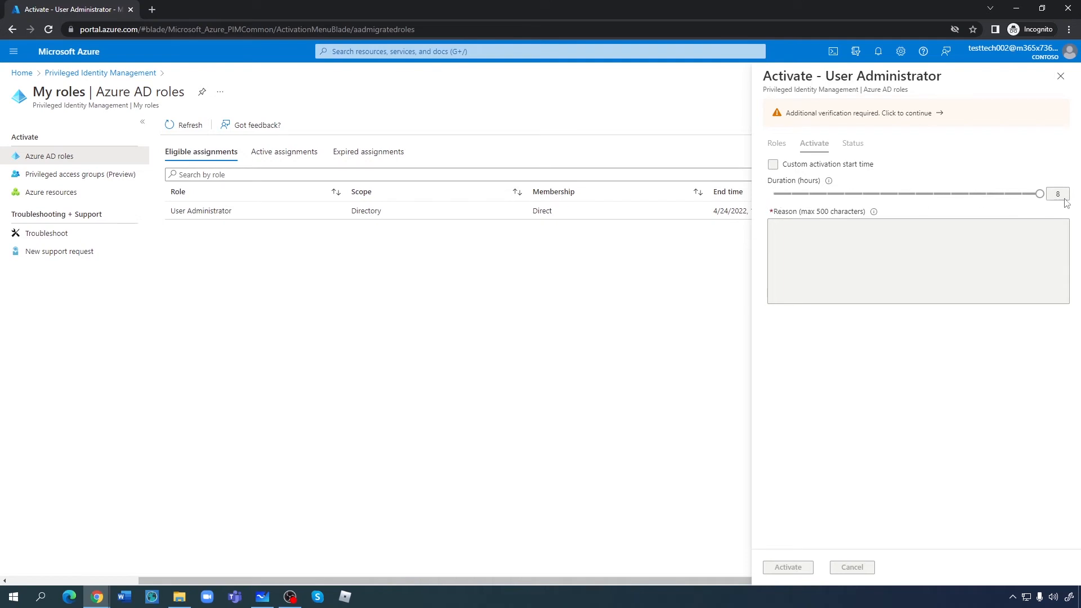
left_click(939, 113)
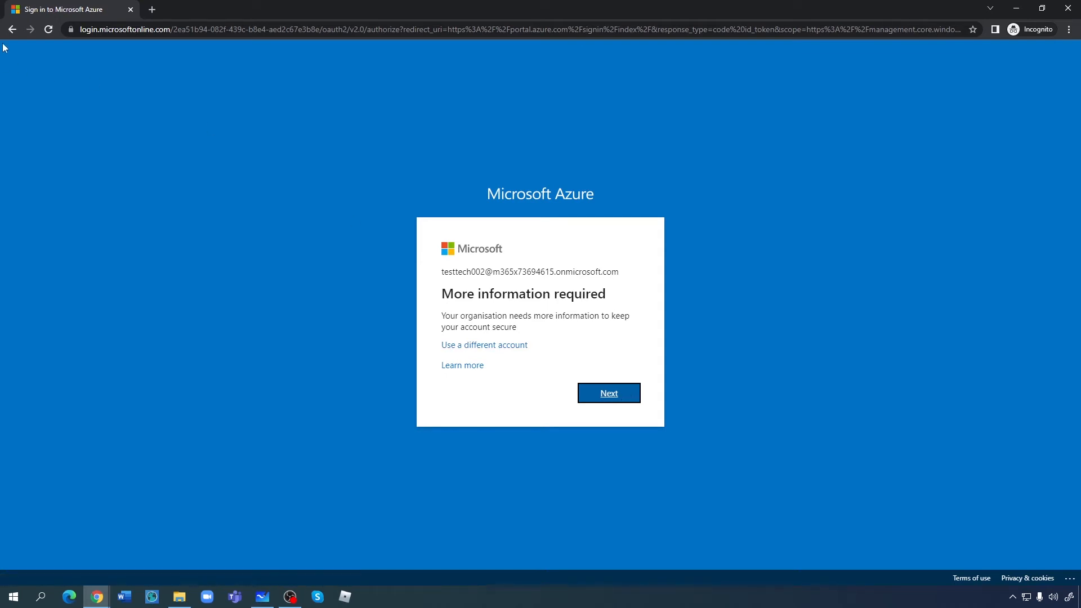
left_click(13, 29)
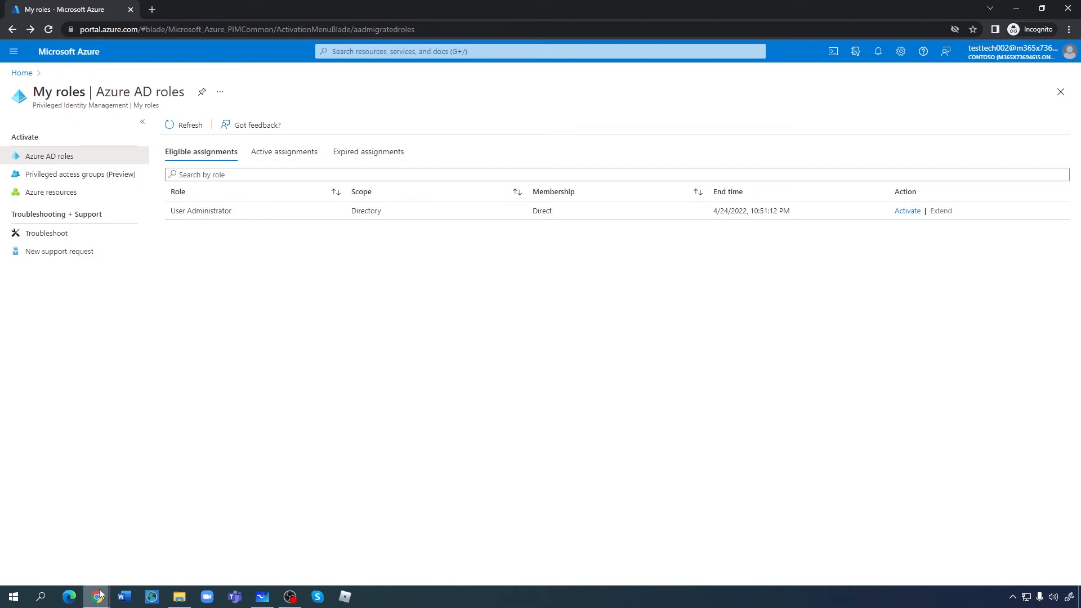
- Switch back to the admin's Chrome window and return to the portal home
mouse_move(97, 597)
left_click(76, 541)
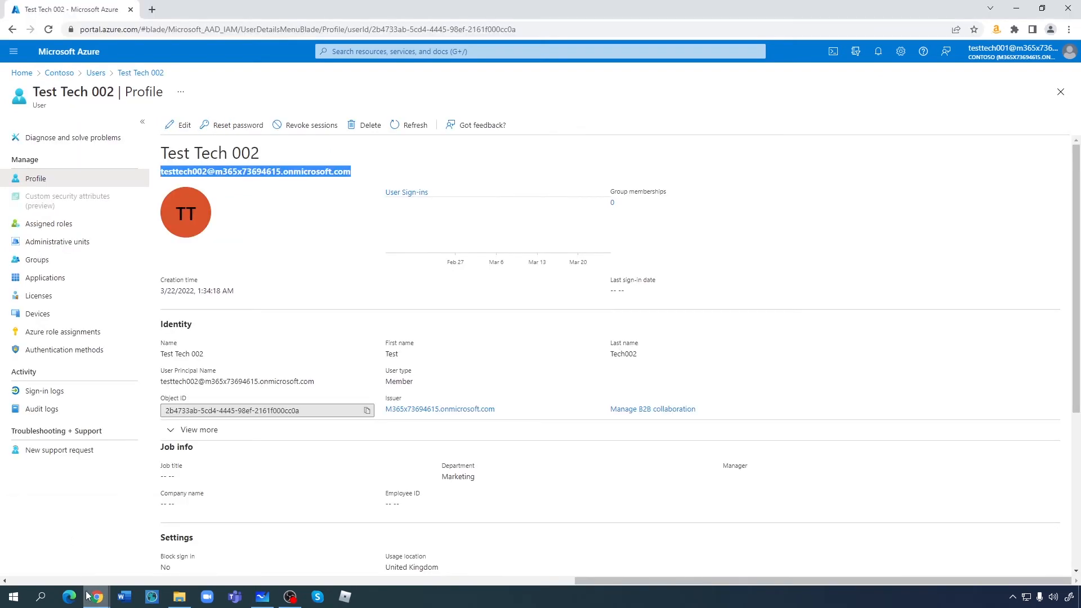
mouse_move(172, 563)
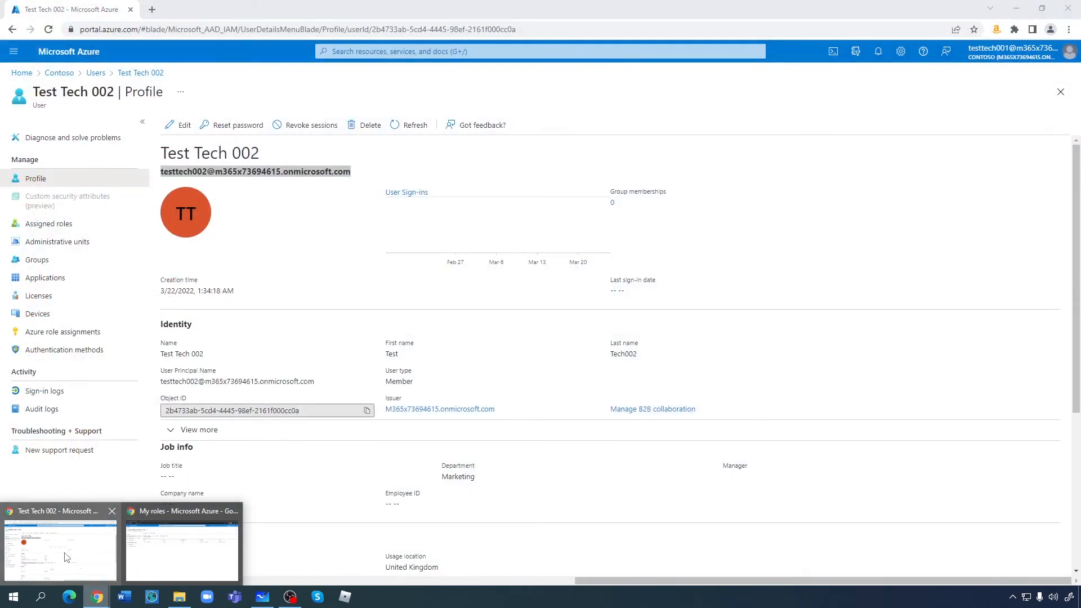
left_click(64, 555)
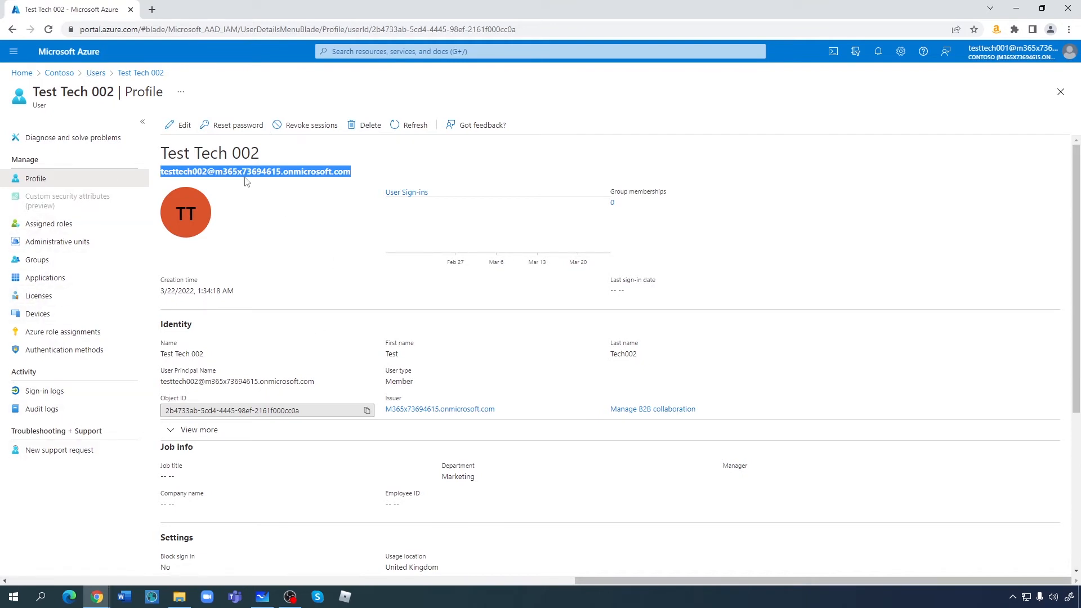
left_click(23, 74)
- Via PIM Azure AD roles filtered by 'user', open User Administrator's Role settings
left_click(364, 52)
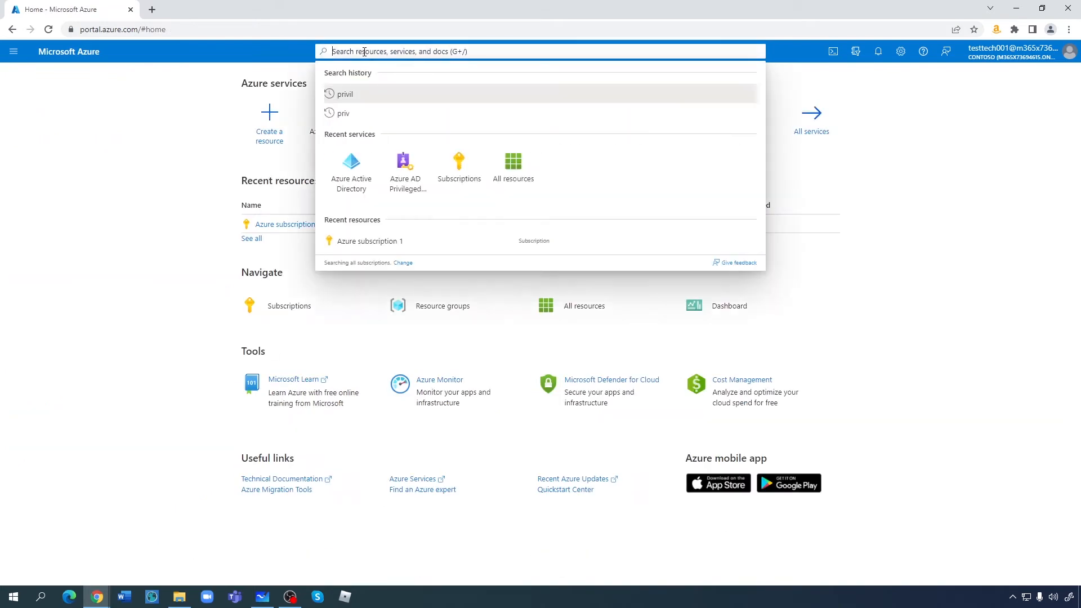
type("pri")
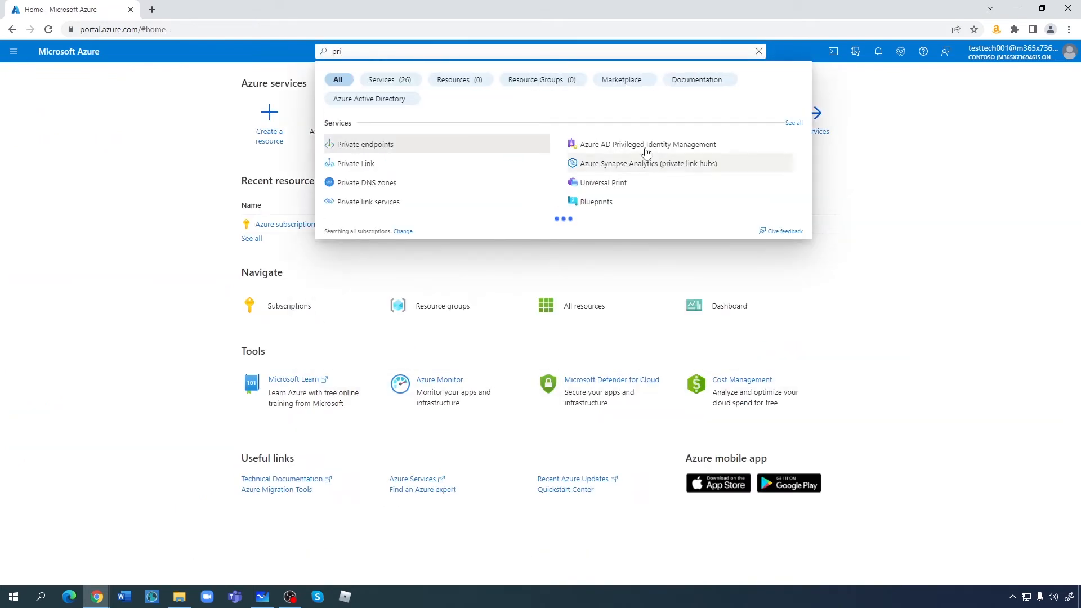
left_click(637, 144)
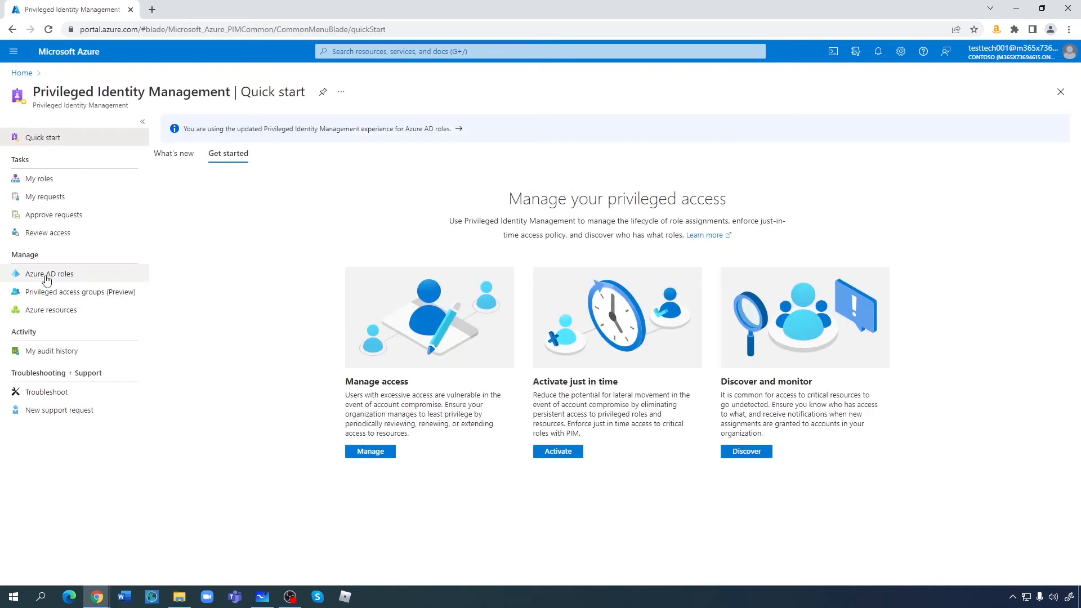
left_click(48, 276)
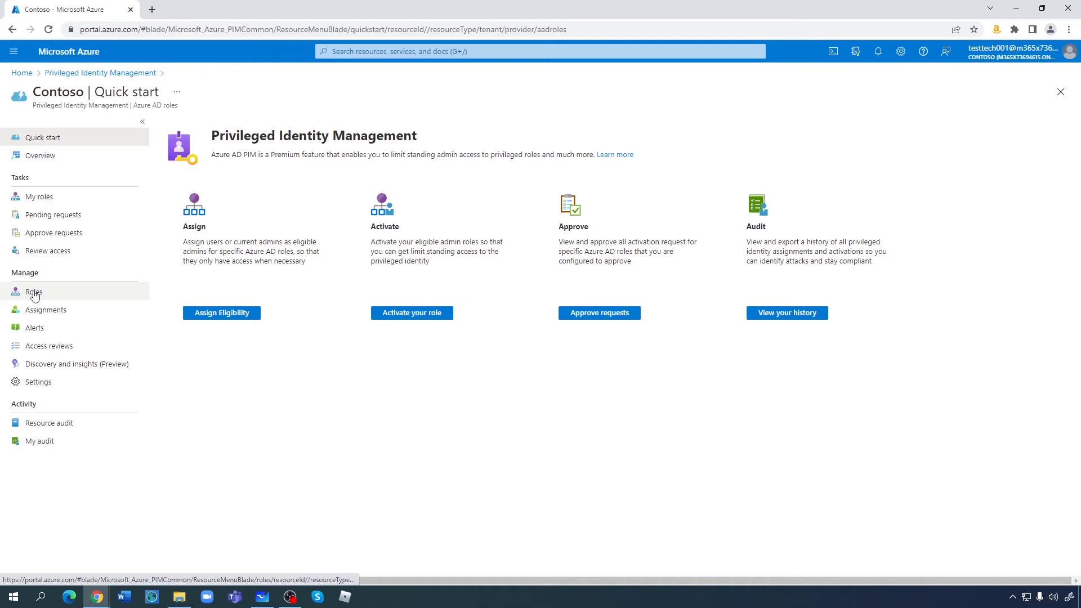
left_click(34, 293)
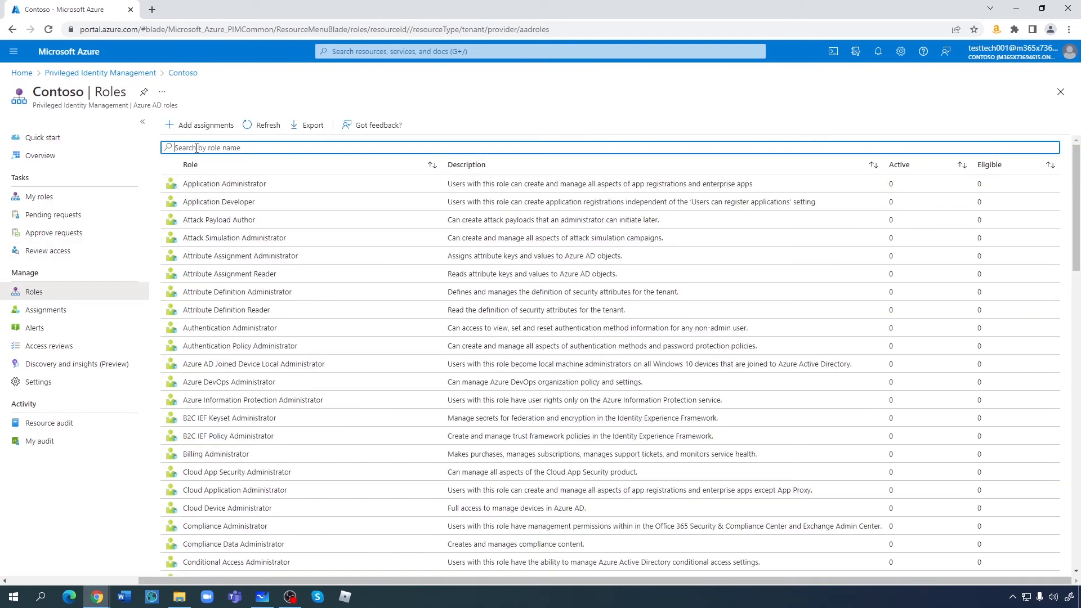
type("user")
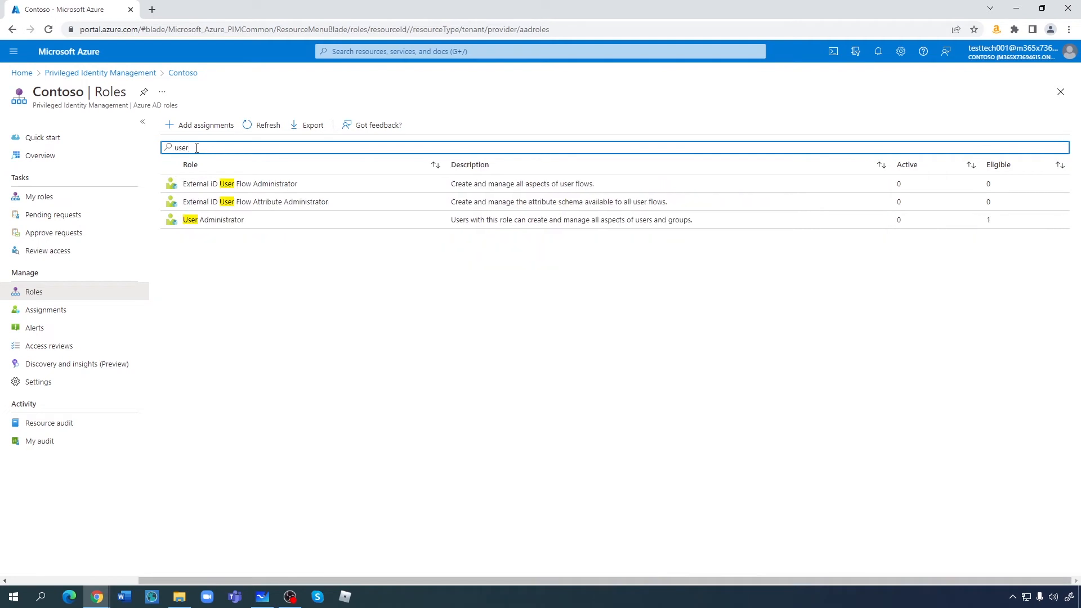
left_click(237, 221)
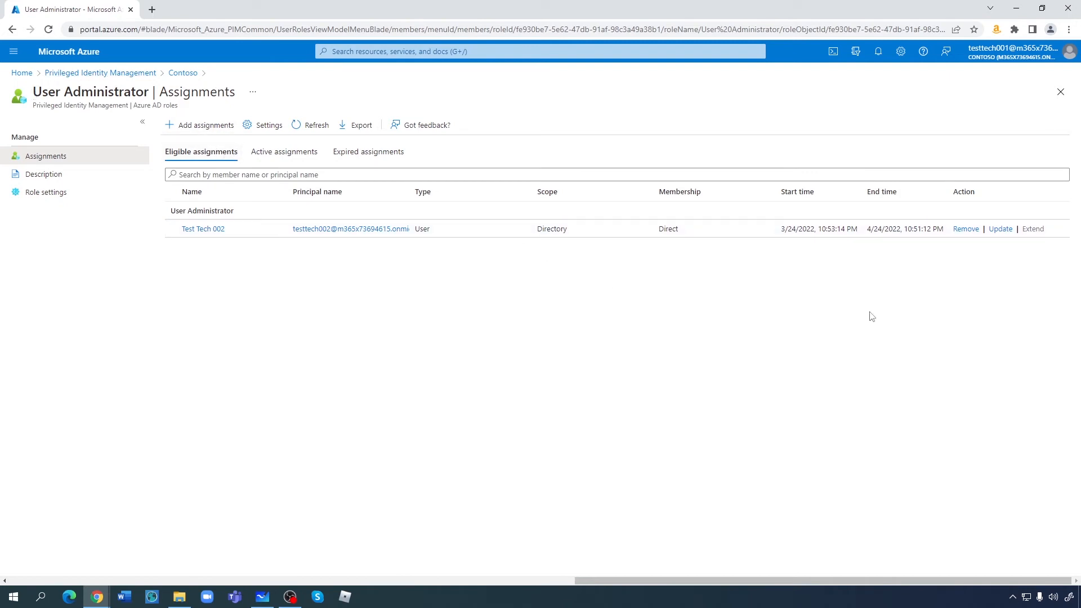
left_click(39, 195)
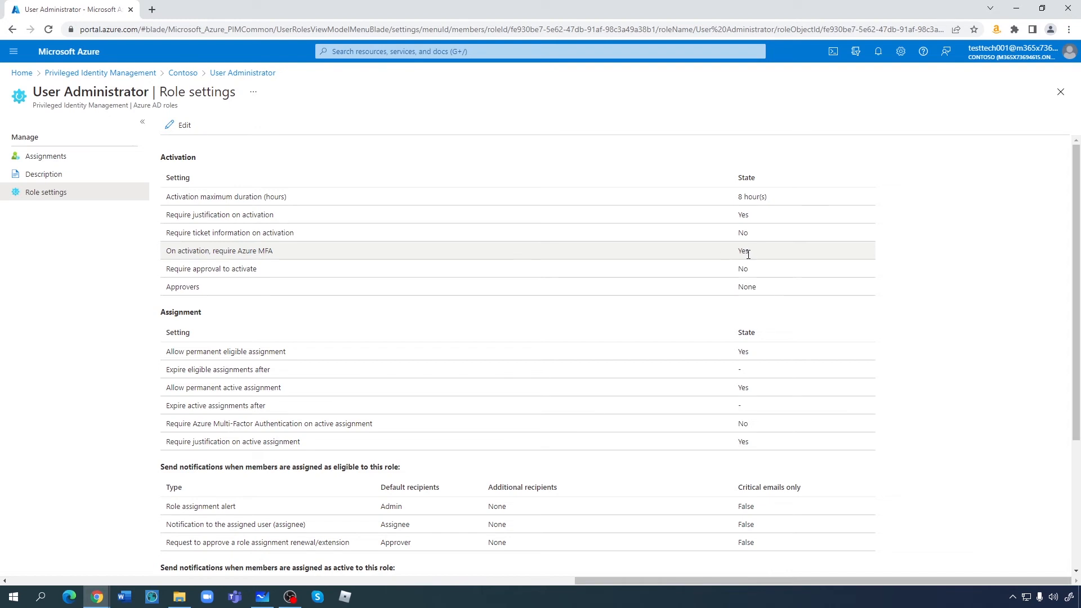
- In the test user's My roles window, start activating the User Administrator role
left_click(95, 602)
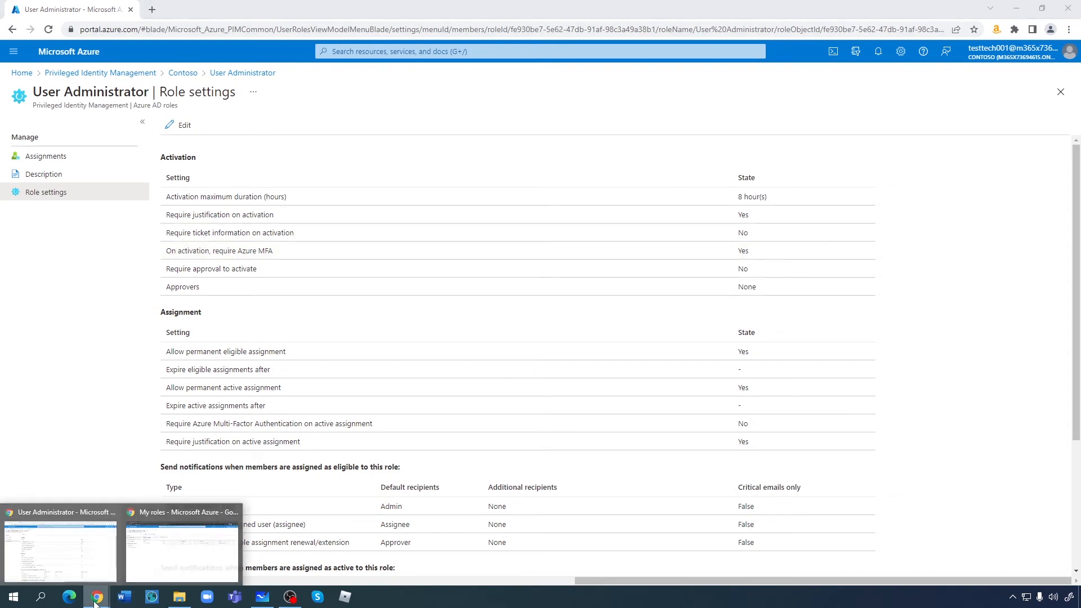
left_click(191, 549)
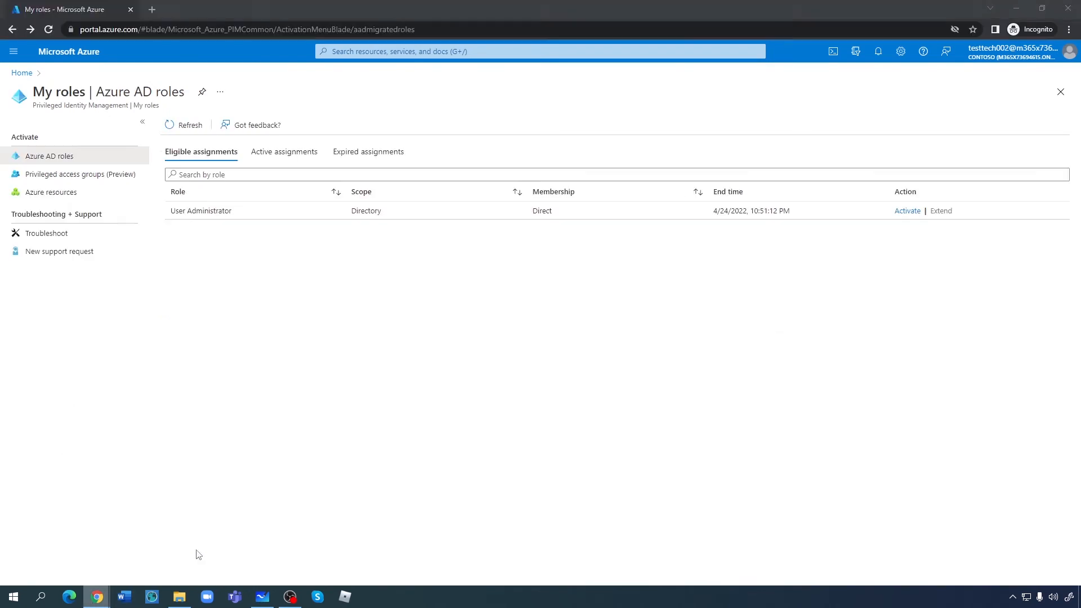
left_click(908, 211)
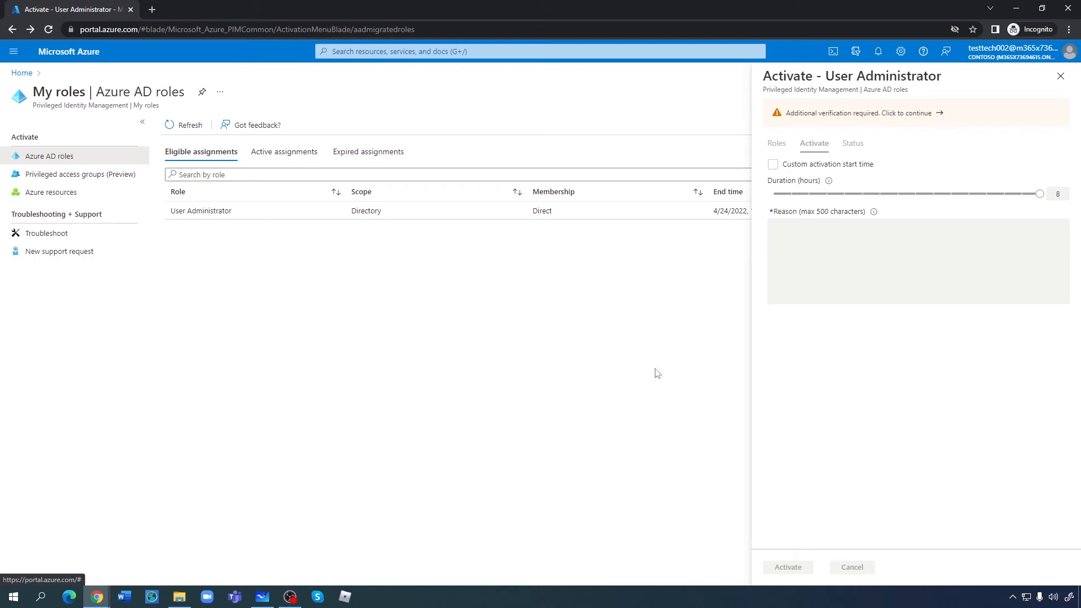
- Back in the admin window, open the User Administrator role settings for editing
left_click(97, 595)
left_click(76, 552)
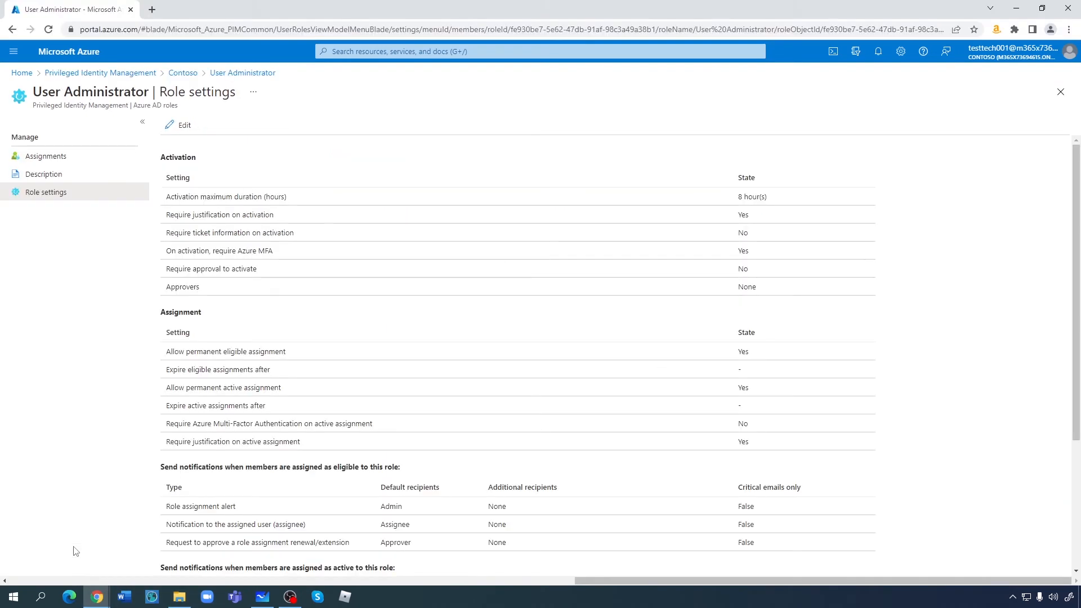
left_click(184, 126)
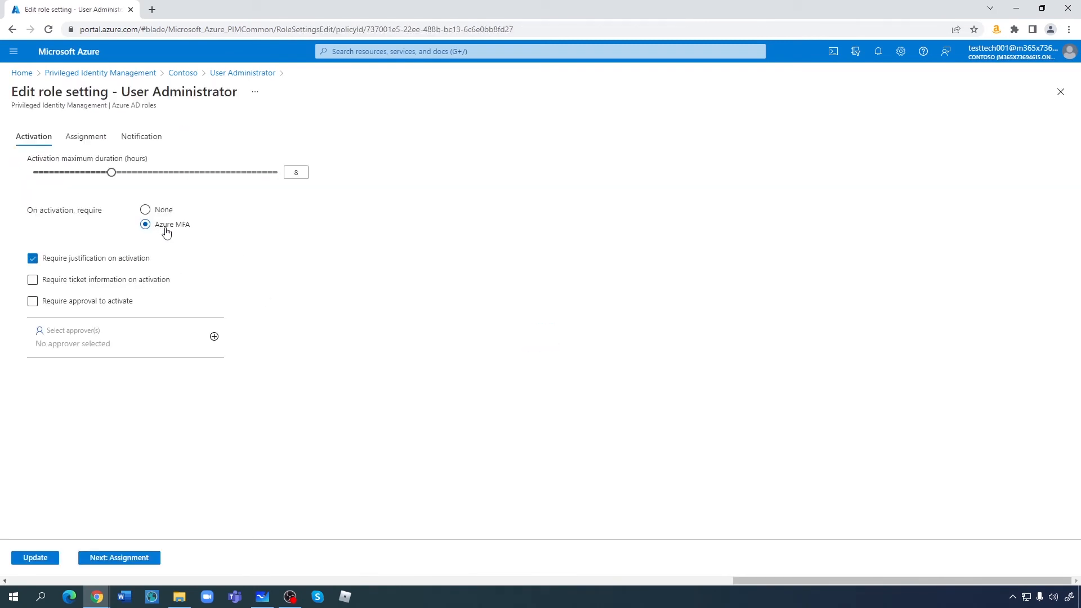
- Set 'On activation, require' to None for User Administrator and click Update
left_click(146, 210)
left_click(36, 558)
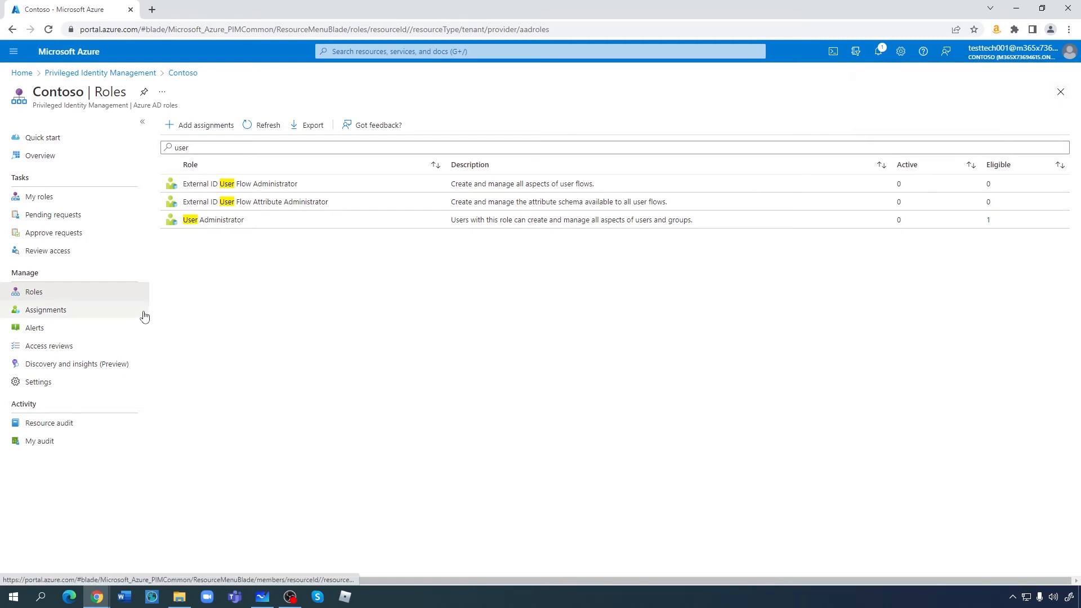
- In the test user's window, close the pending pane and reopen User Administrator activation
left_click(92, 602)
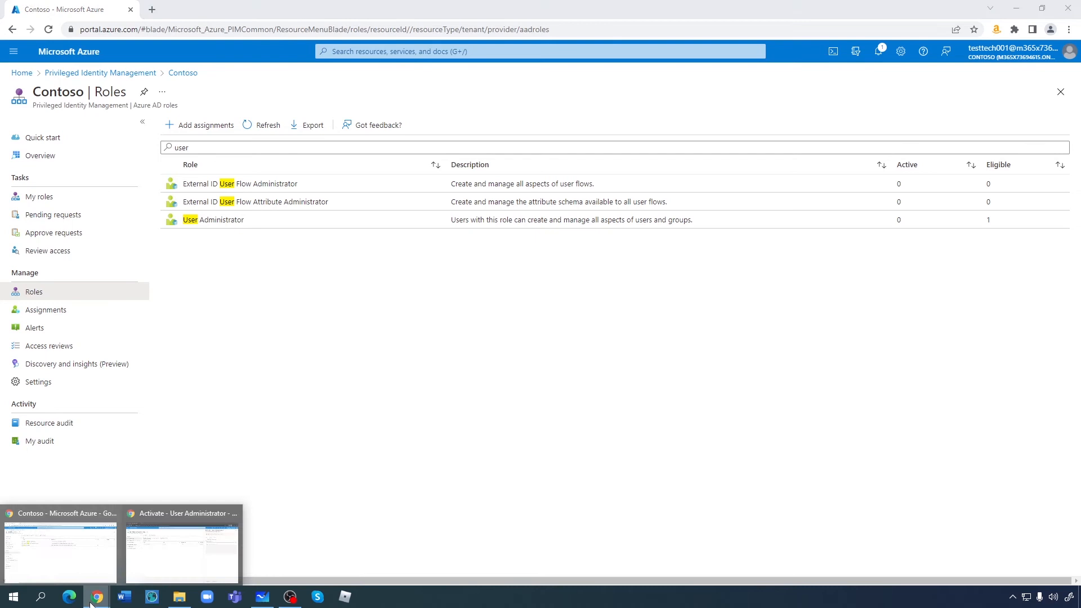
left_click(225, 541)
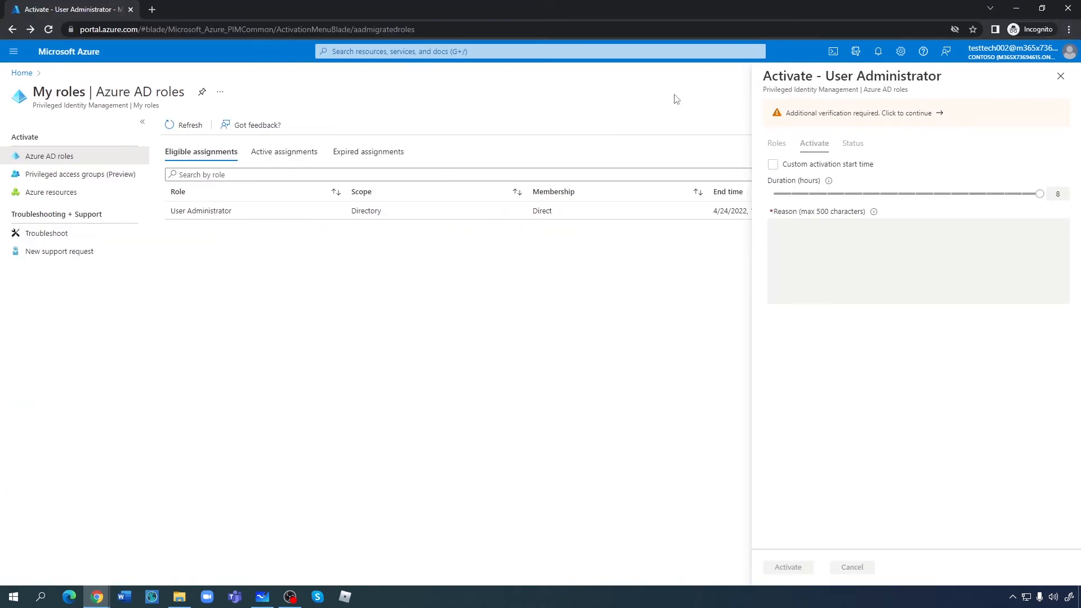
left_click(1061, 76)
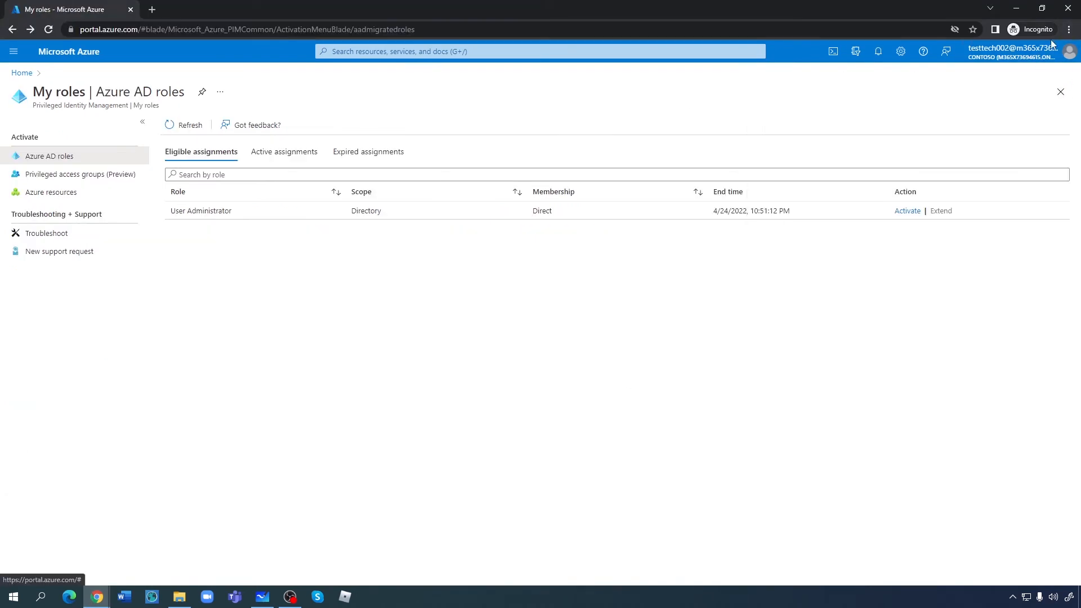
left_click(907, 212)
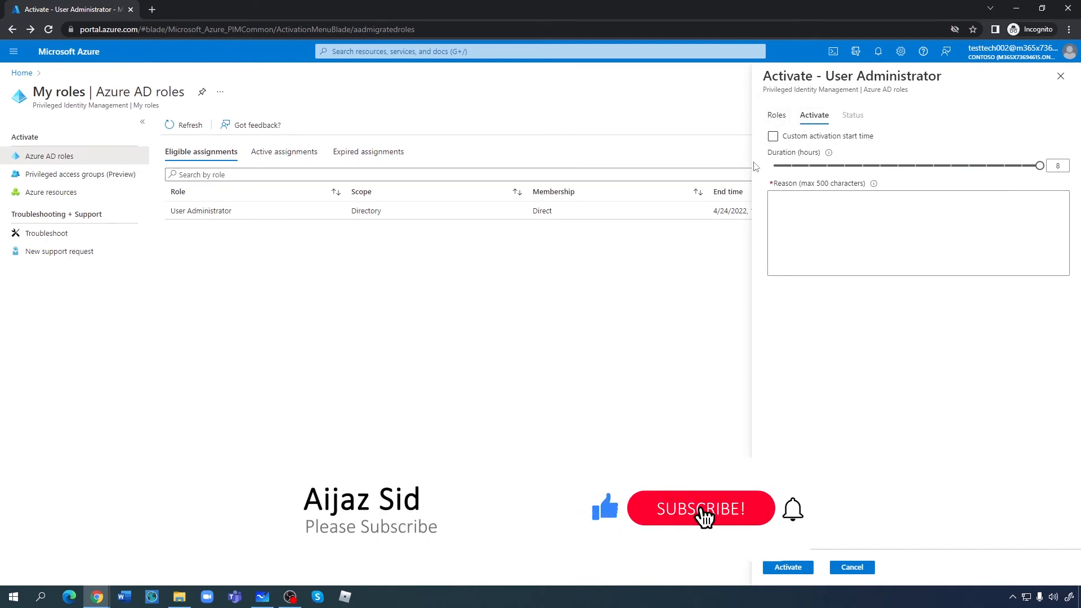
- Activate the role for the default 8 hours with the reason 'i need it'
left_click(773, 137)
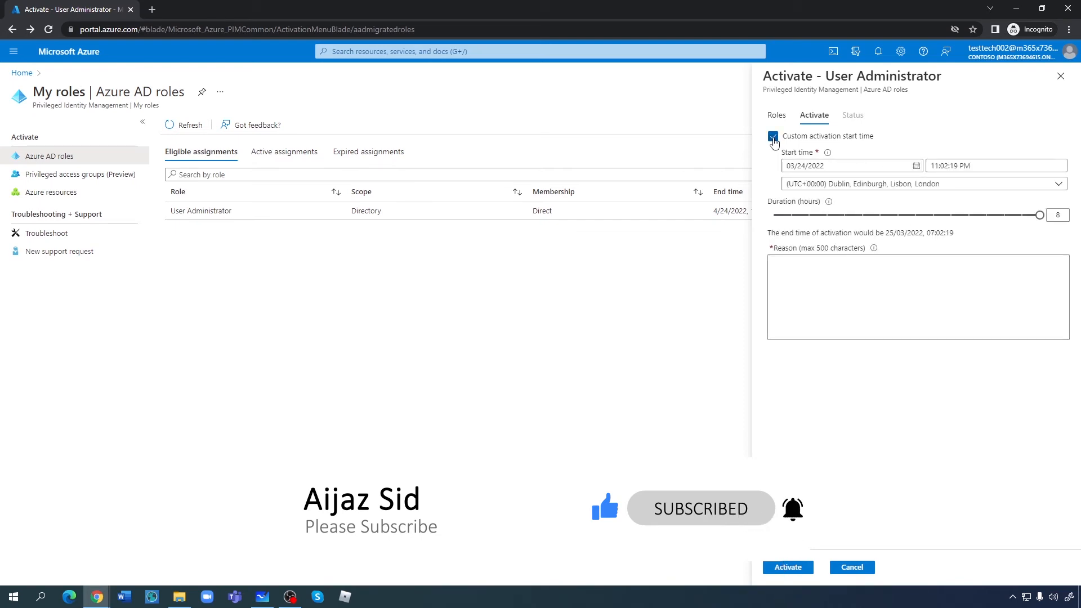
left_click(774, 140)
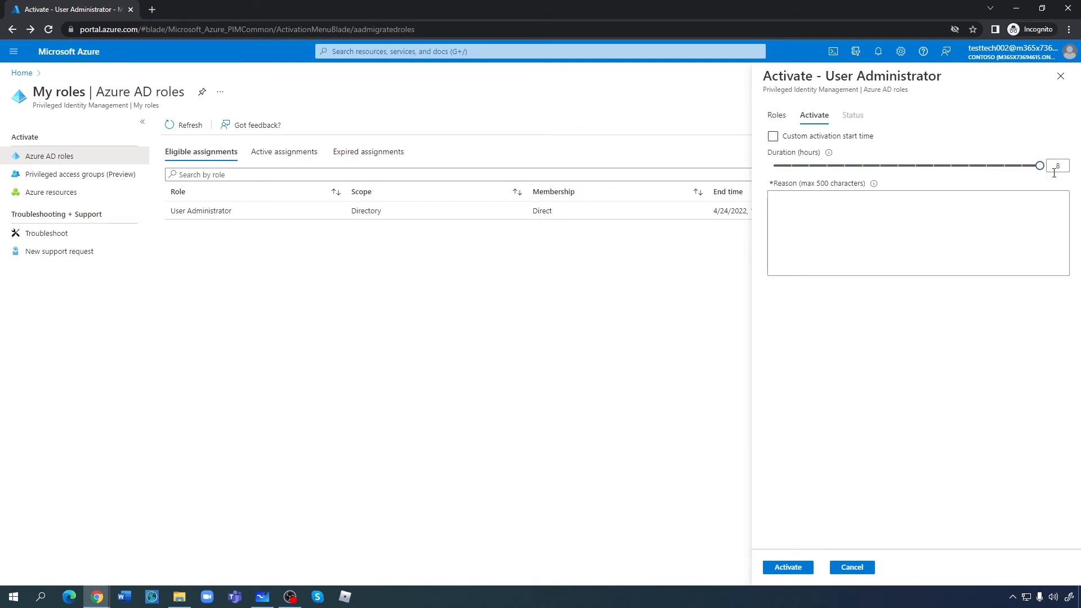
left_click(797, 204)
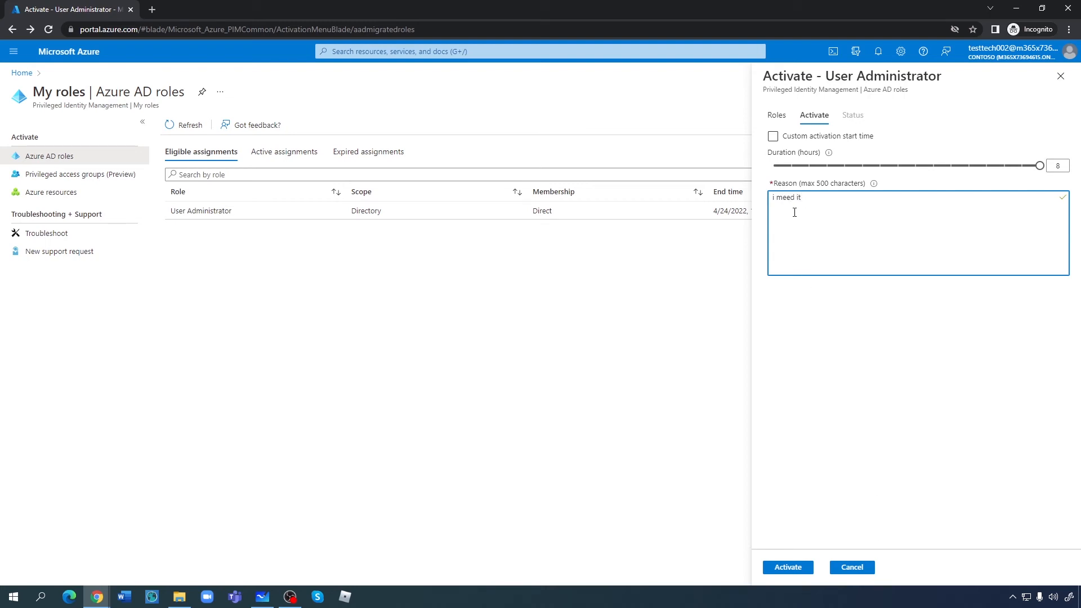
key("BackSpace")
type("n")
left_click(791, 569)
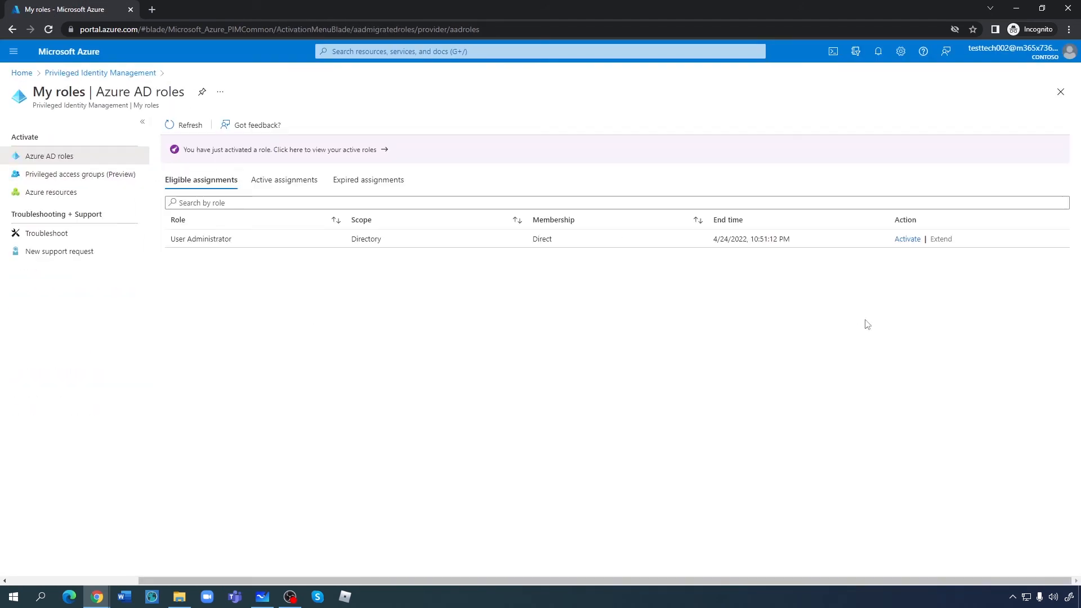
- Go to the Users list of the Contoso Azure Active Directory
left_click(19, 73)
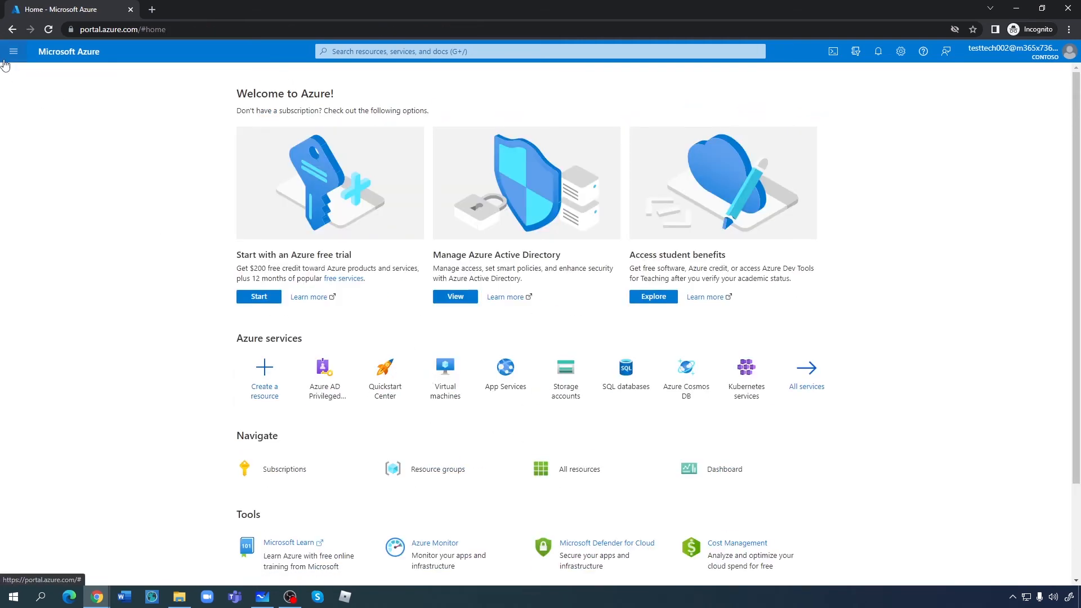
left_click(6, 57)
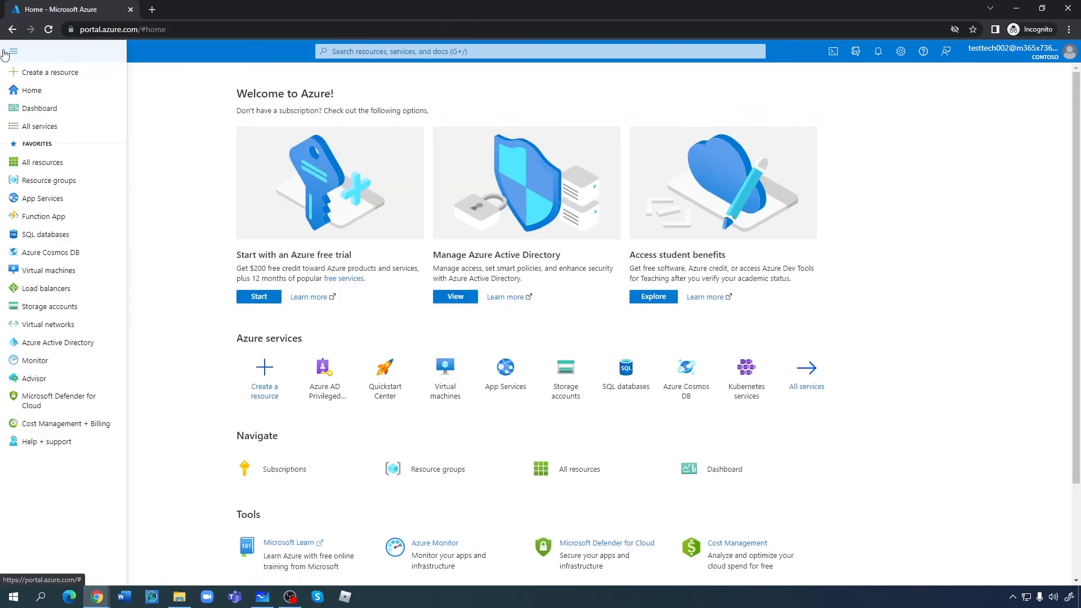
left_click(58, 343)
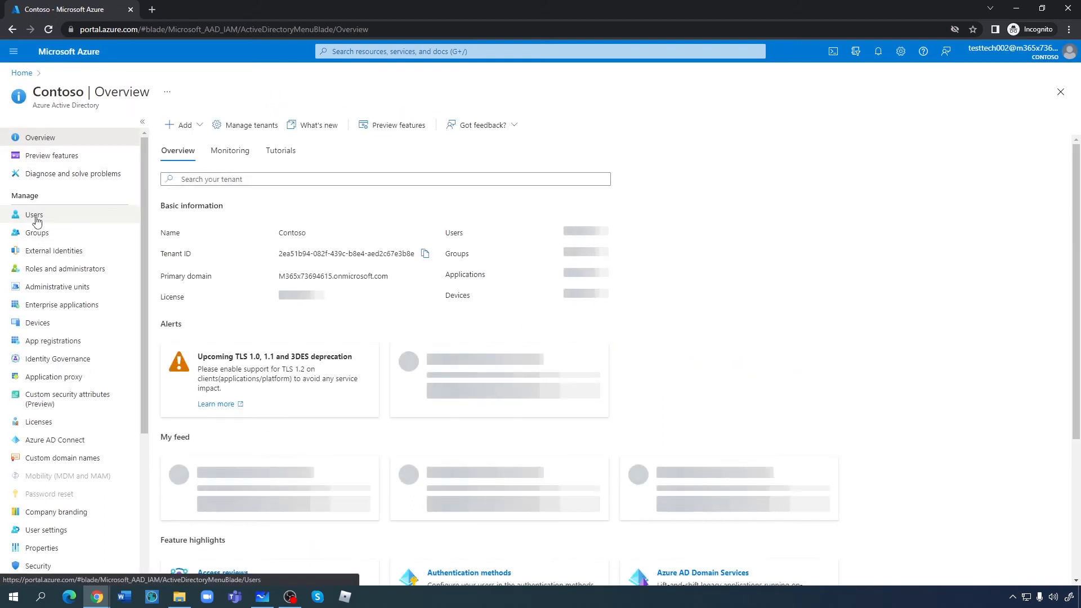
left_click(36, 219)
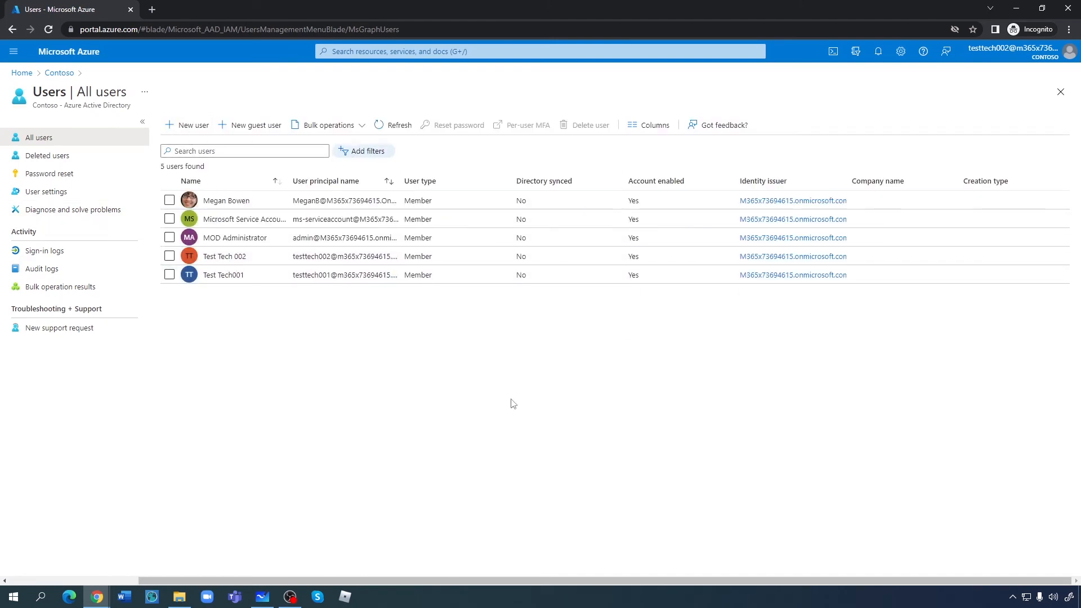
left_click(195, 128)
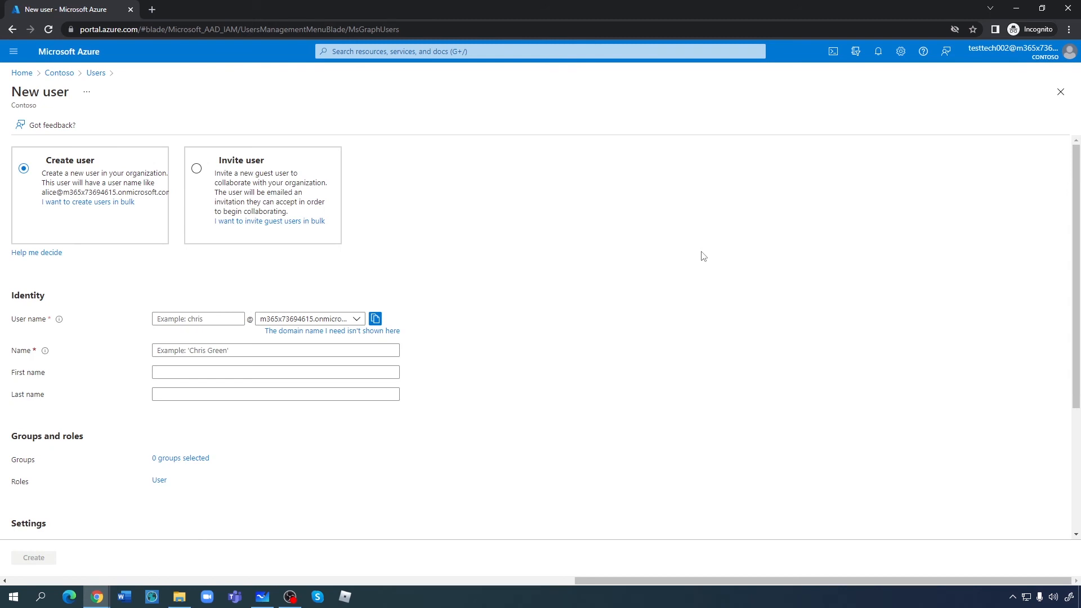
- Open Test Tech 002's profile and view its Assigned roles
left_click(56, 74)
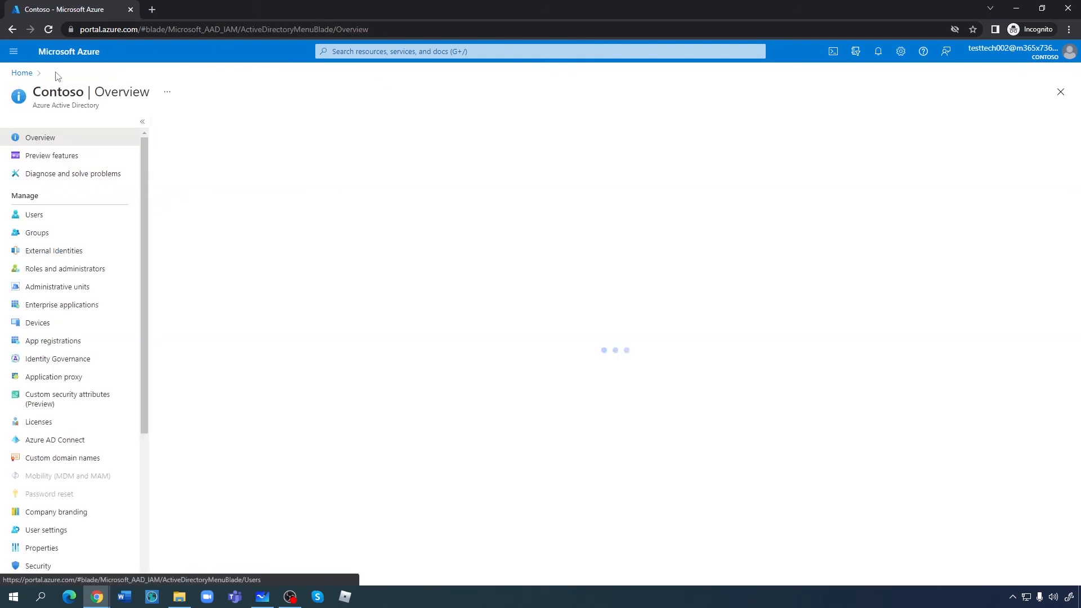
left_click(33, 217)
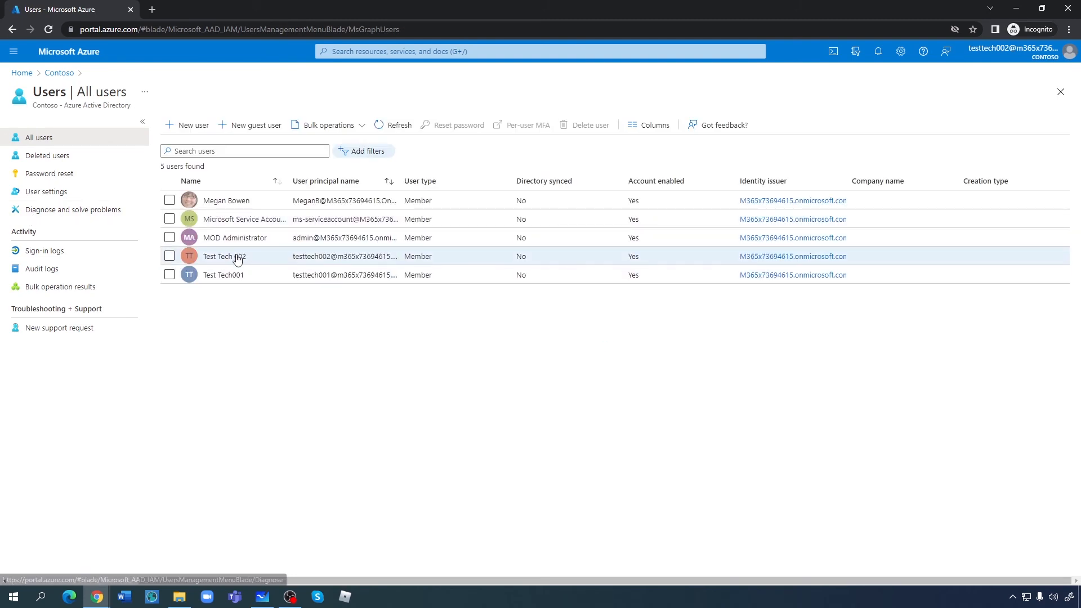
left_click(237, 258)
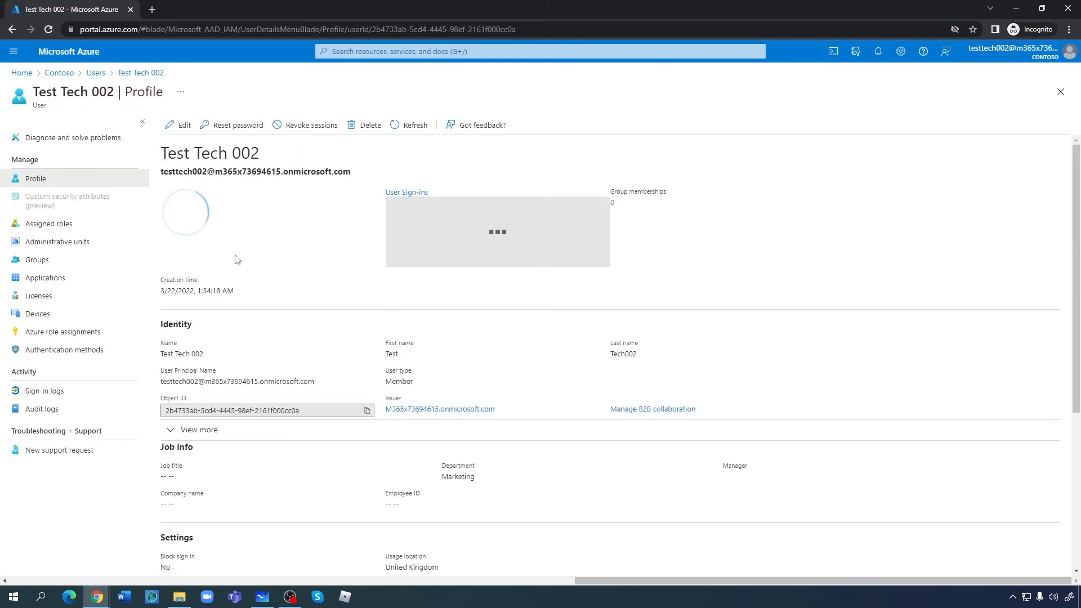
left_click(48, 223)
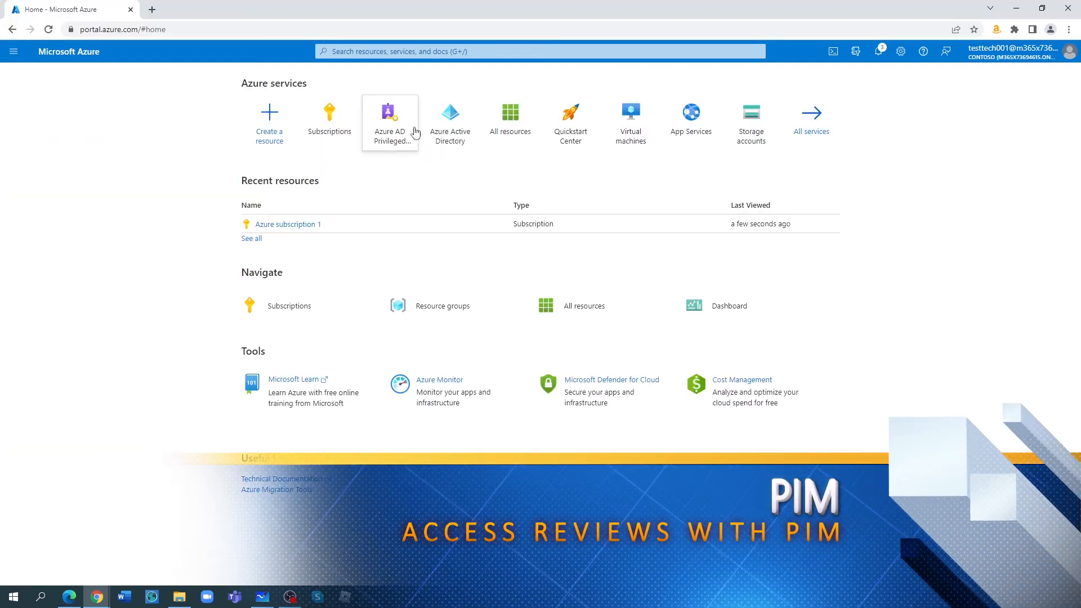
- Go to Privileged Identity Management > Azure AD roles > Access reviews
left_click(394, 128)
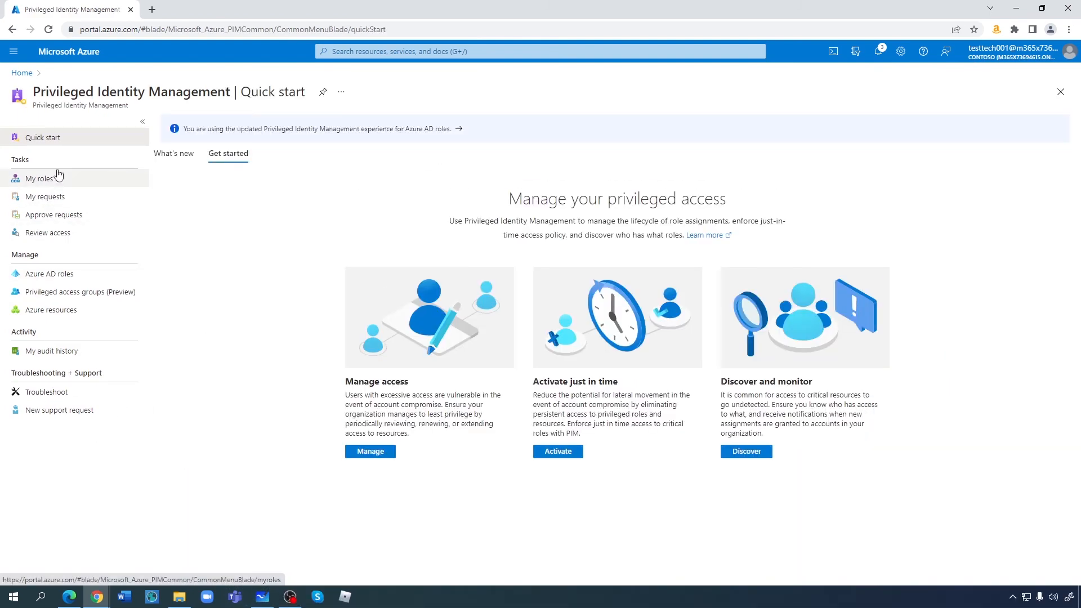
left_click(55, 275)
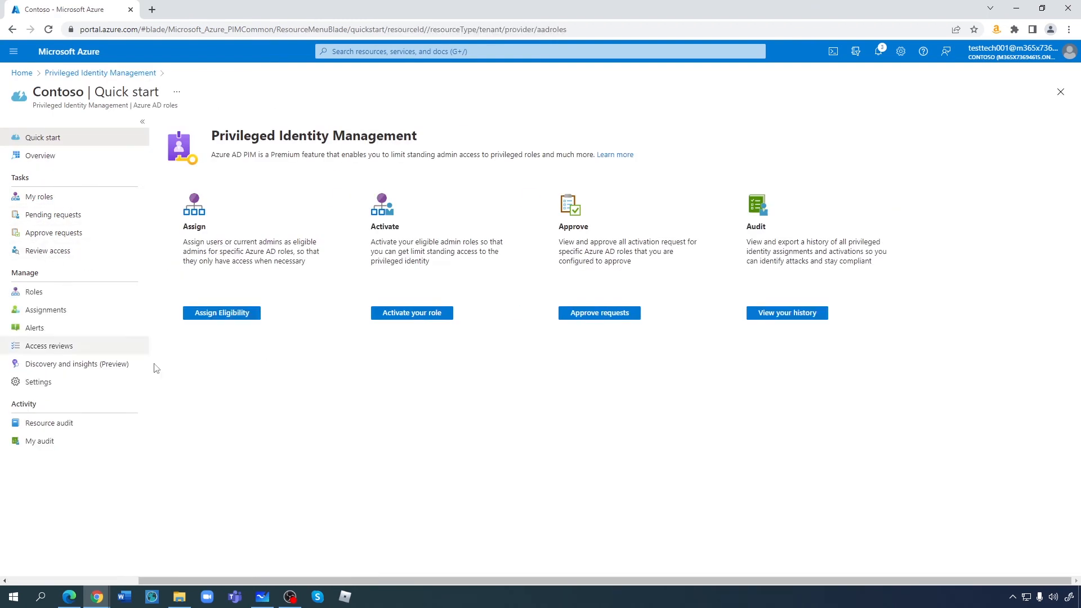
left_click(50, 354)
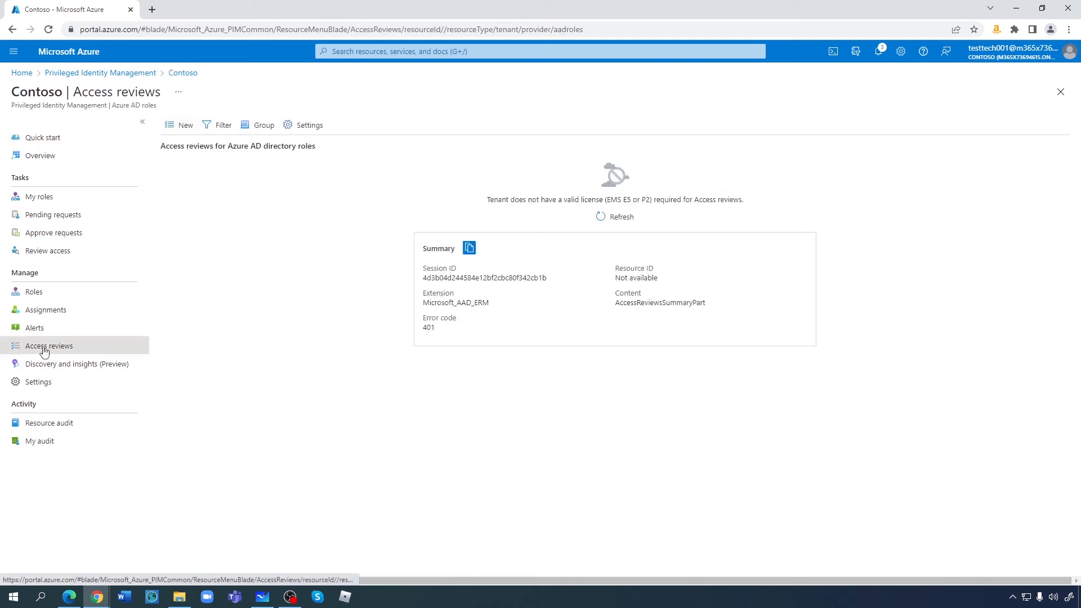
- Create a new one-time access review named PIM-Access-review-UserAdmin, 03/24/2022 to 04/24/2022
left_click(179, 126)
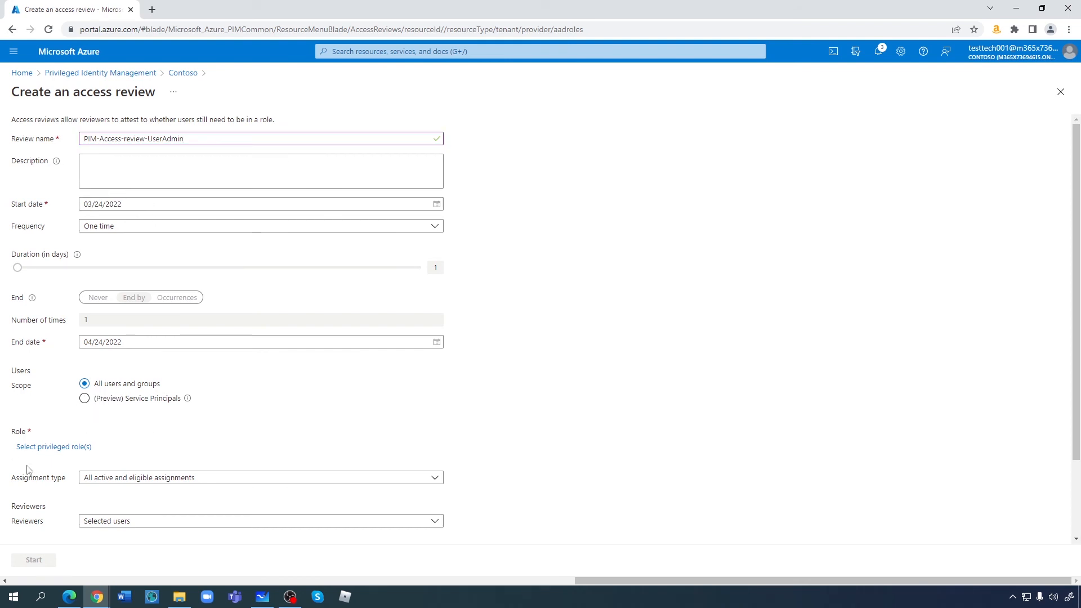
scroll(230, 440, "down", 3)
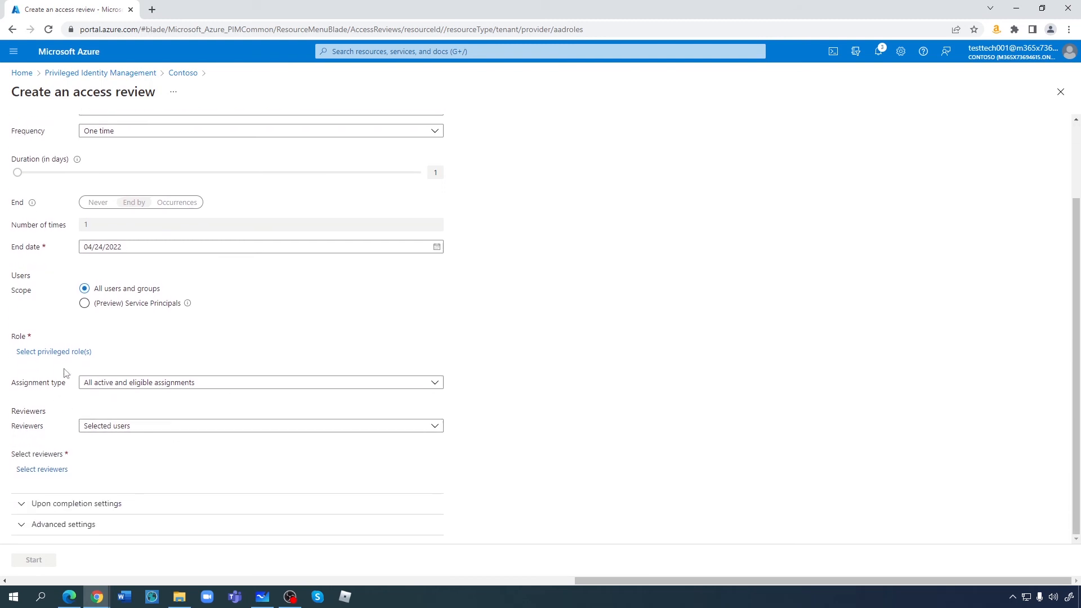
- Make the review cover the User Administrator role, found by searching 'user'
left_click(64, 351)
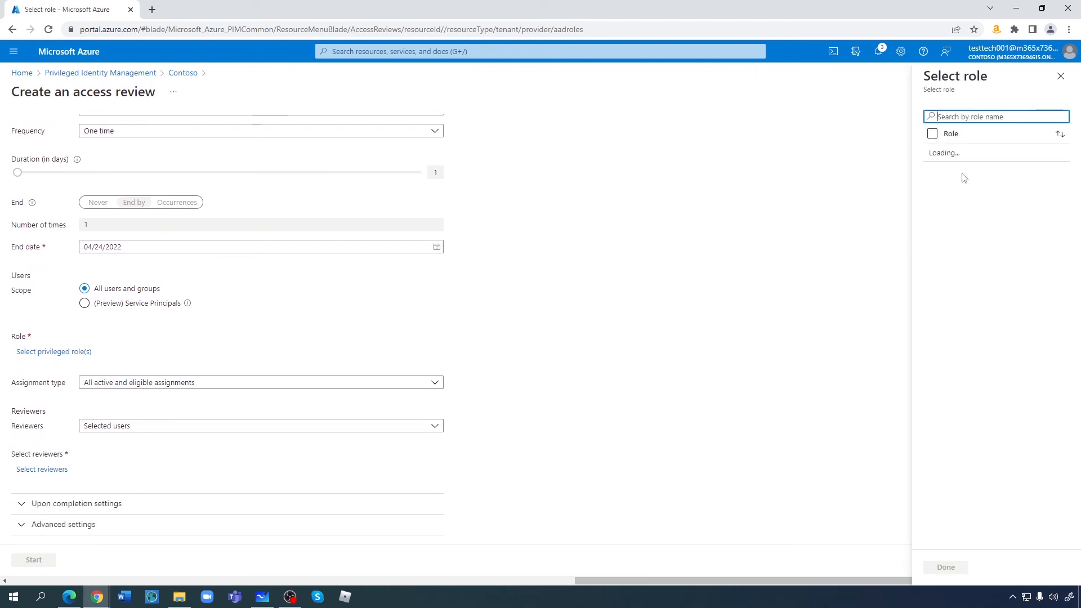
type("user")
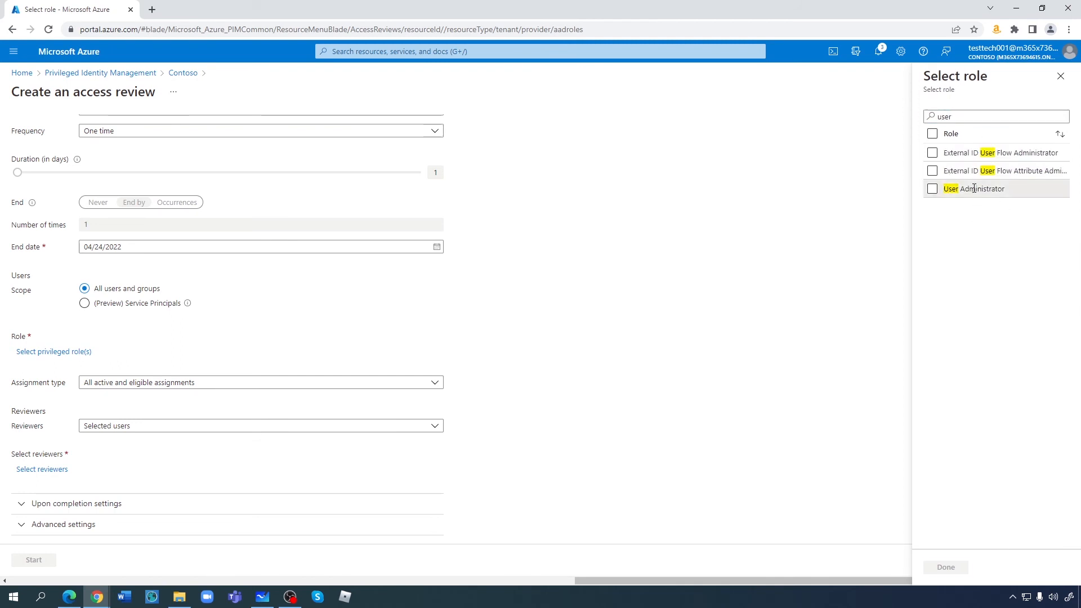
left_click(973, 189)
left_click(946, 567)
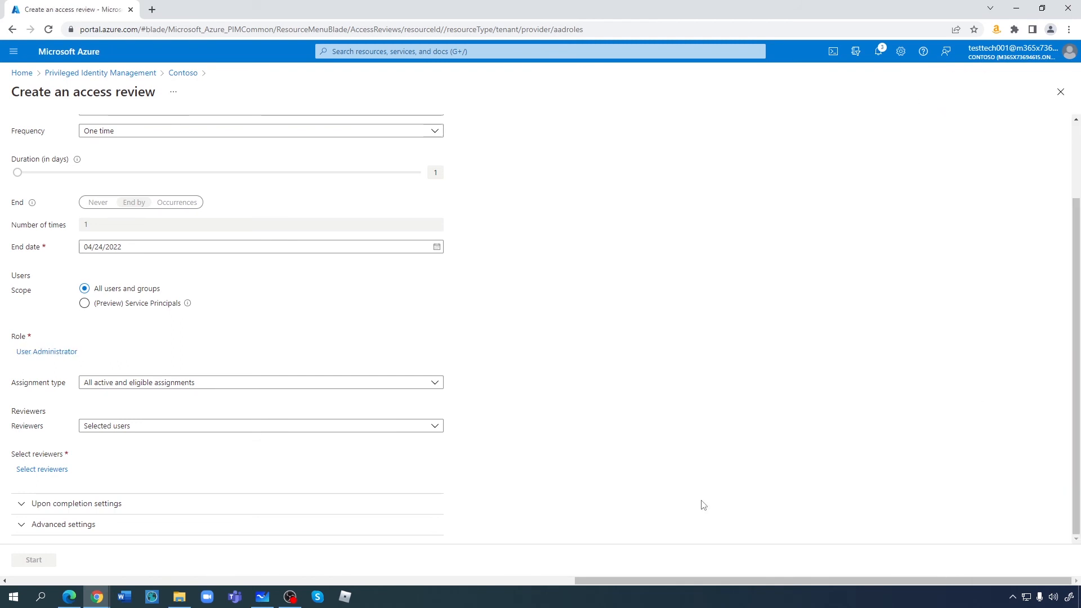
- Keep all active and eligible assignments, and set Test Tech001 as the selected reviewer
left_click(119, 386)
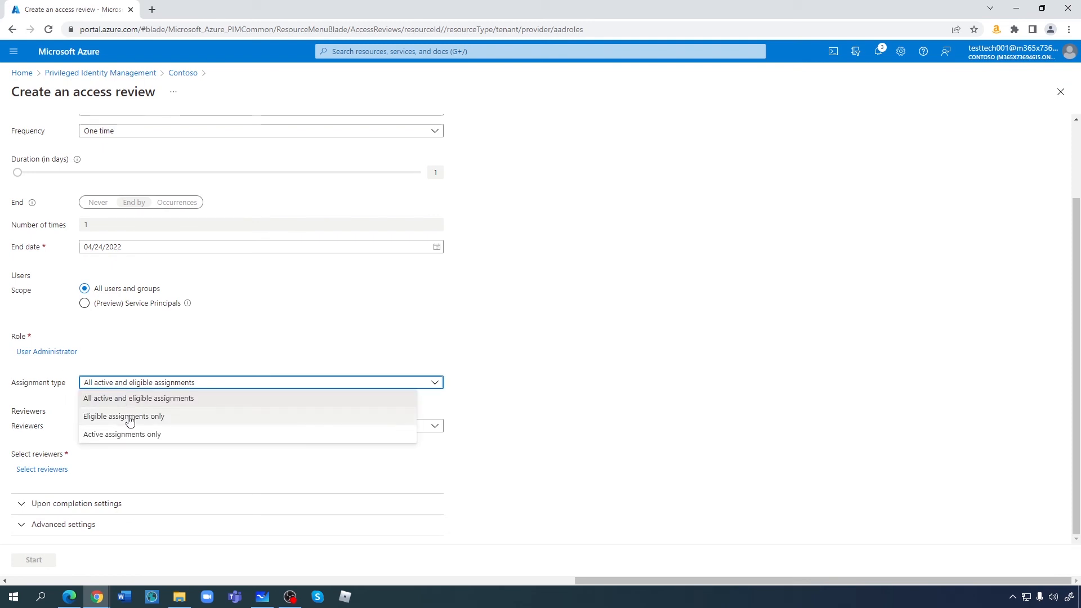
left_click(130, 401)
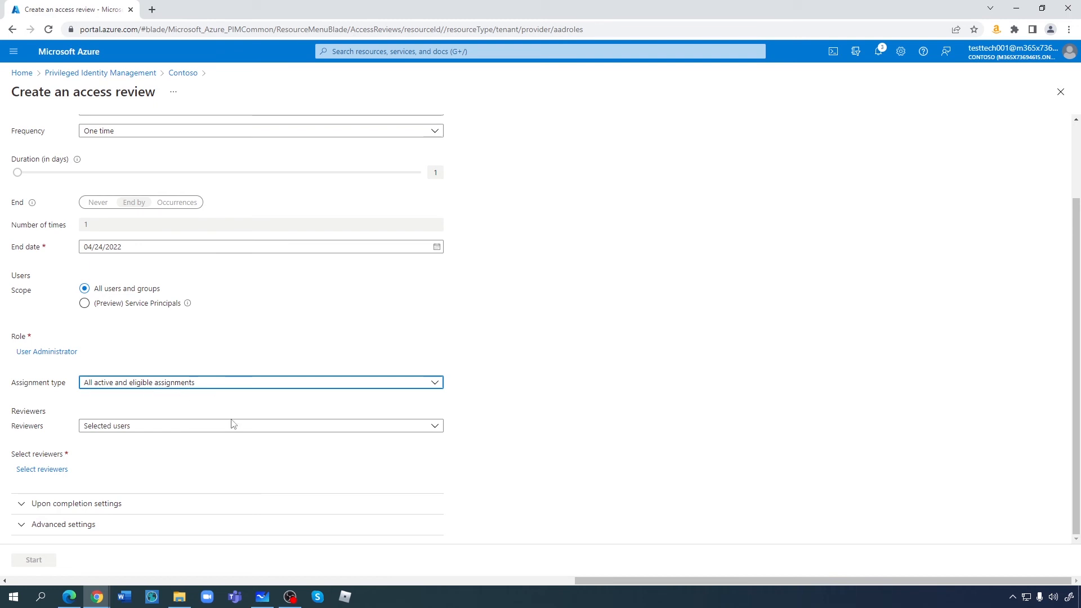
left_click(134, 430)
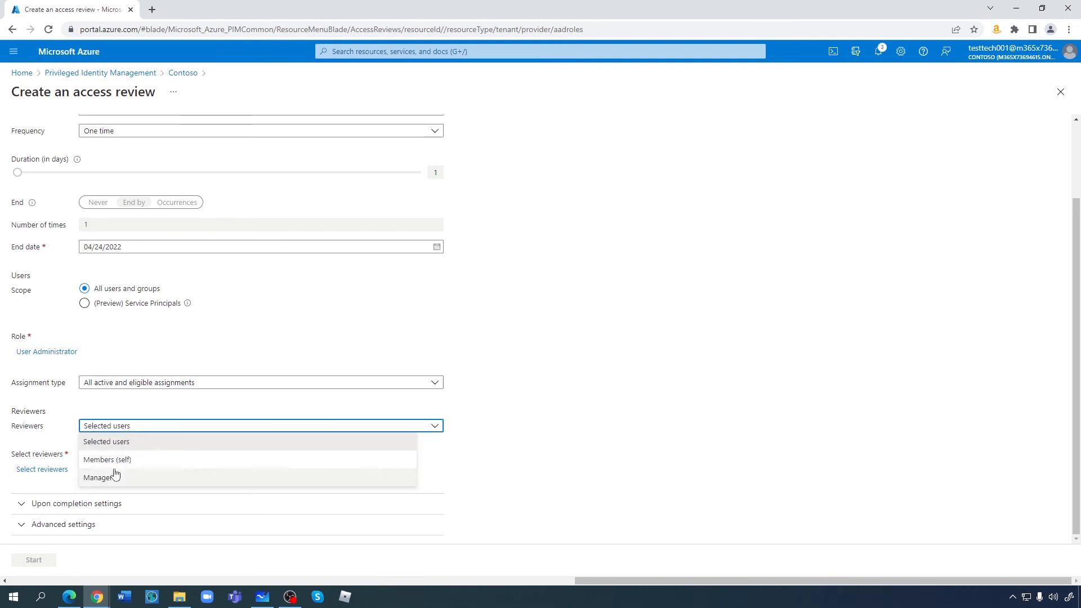
left_click(123, 430)
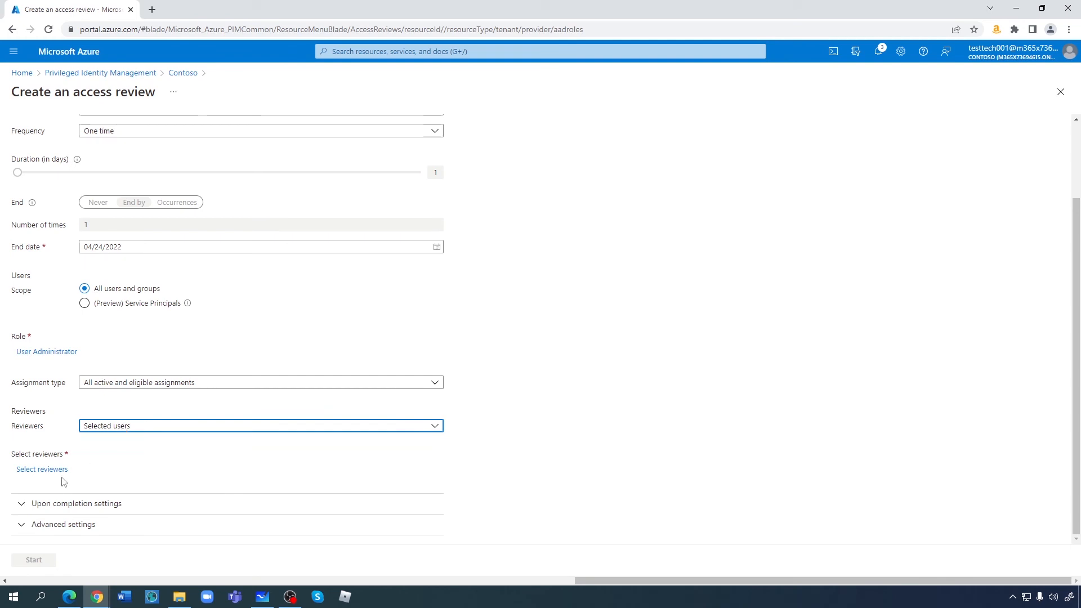
left_click(39, 473)
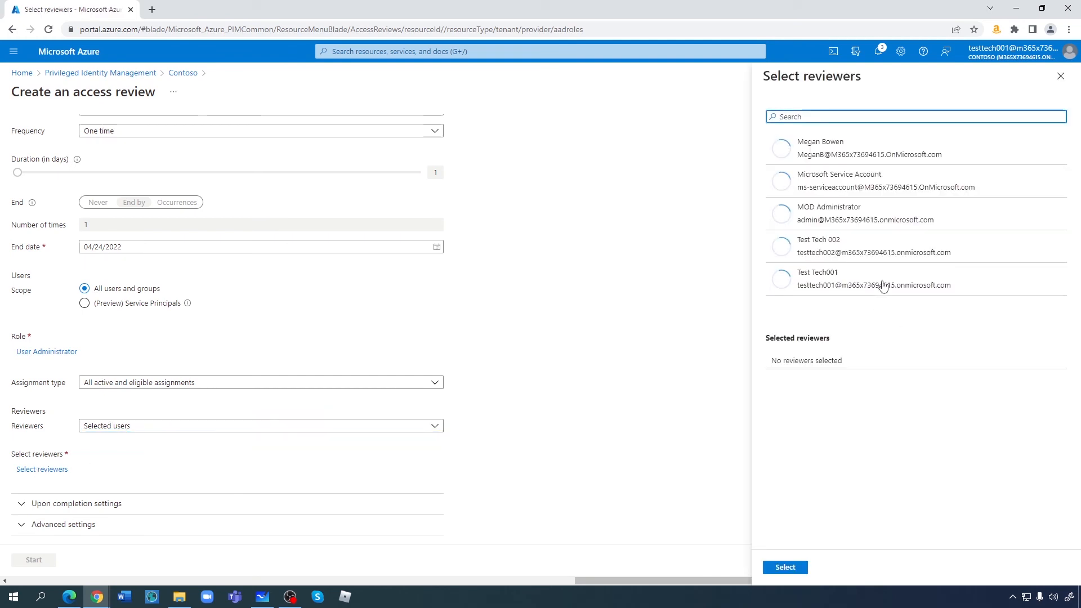
left_click(820, 279)
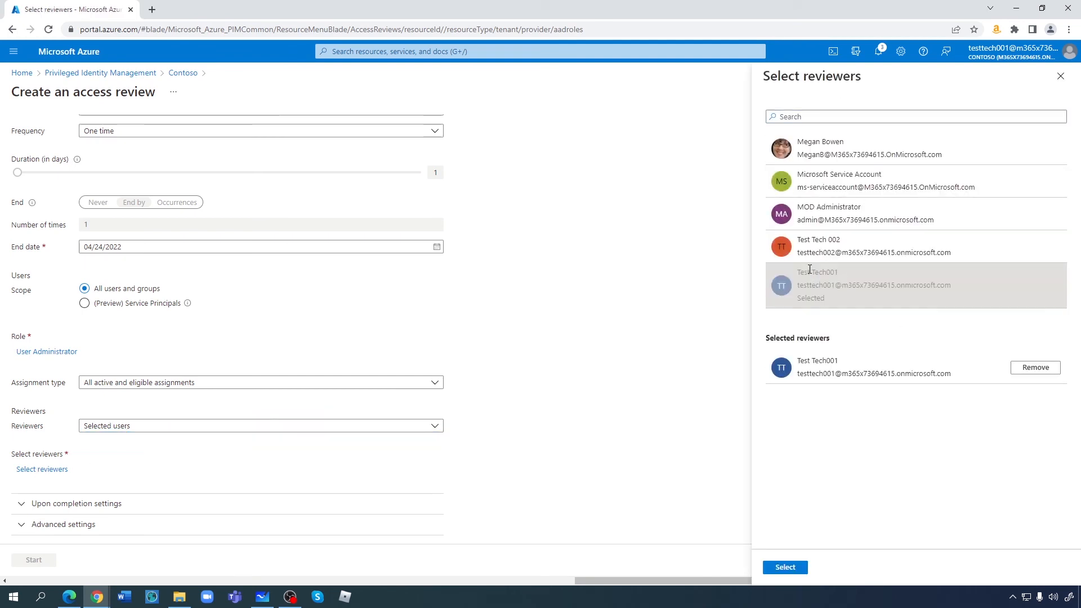
left_click(786, 568)
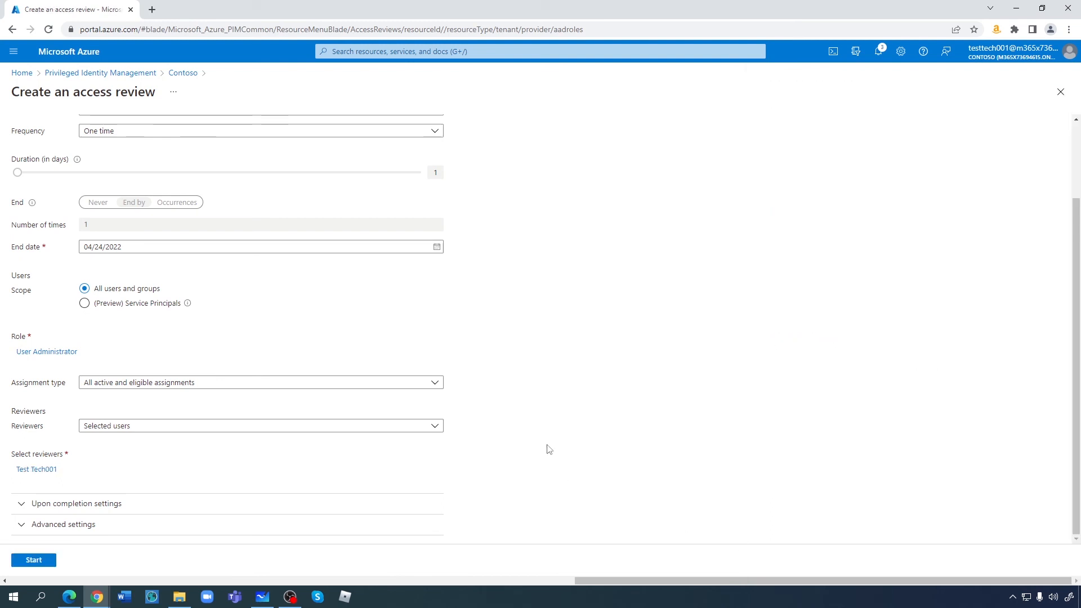
- Check the Upon completion and Advanced settings, then start the User Administrator access review
left_click(17, 511)
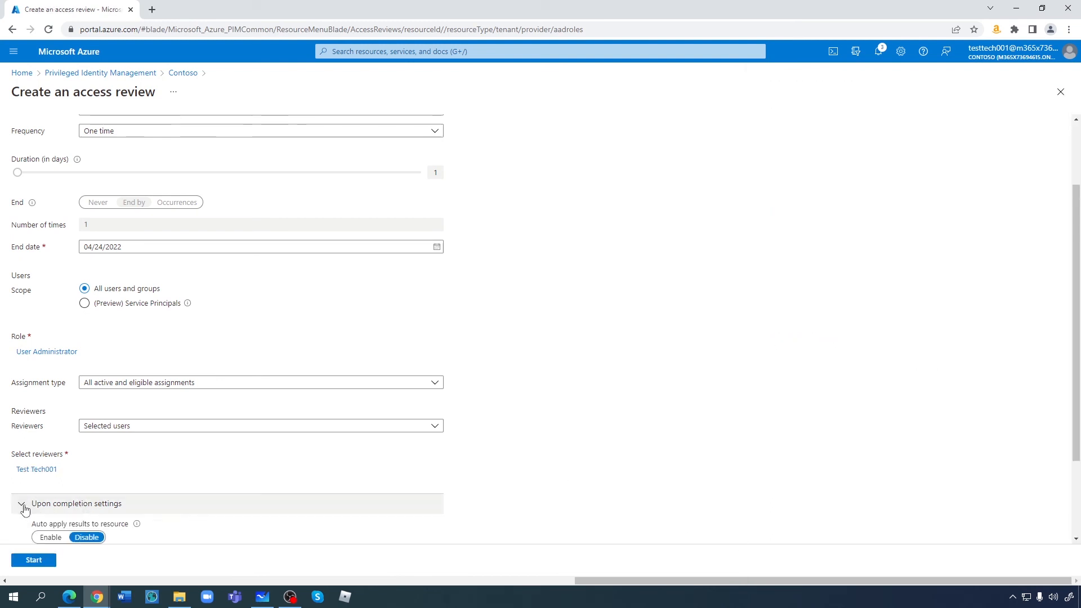
scroll(292, 480, "down", 2)
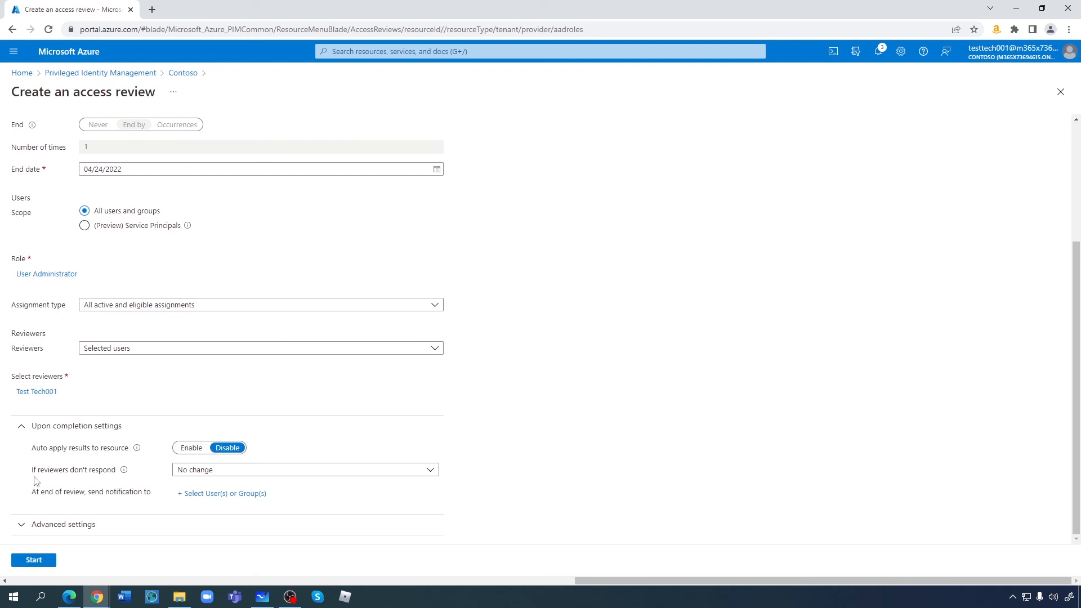
left_click(22, 524)
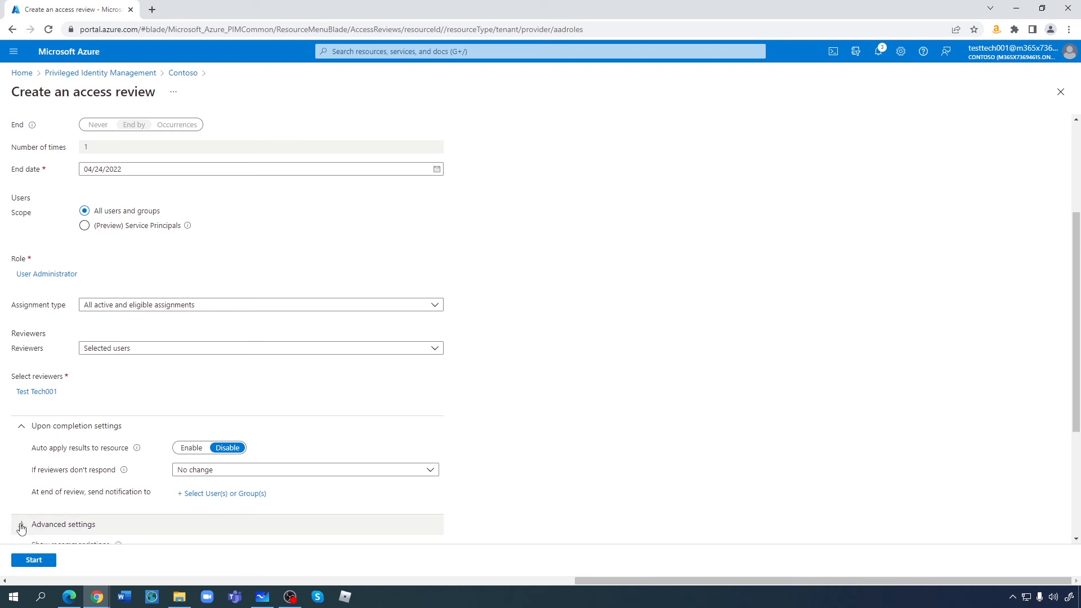
scroll(129, 503, "down", 3)
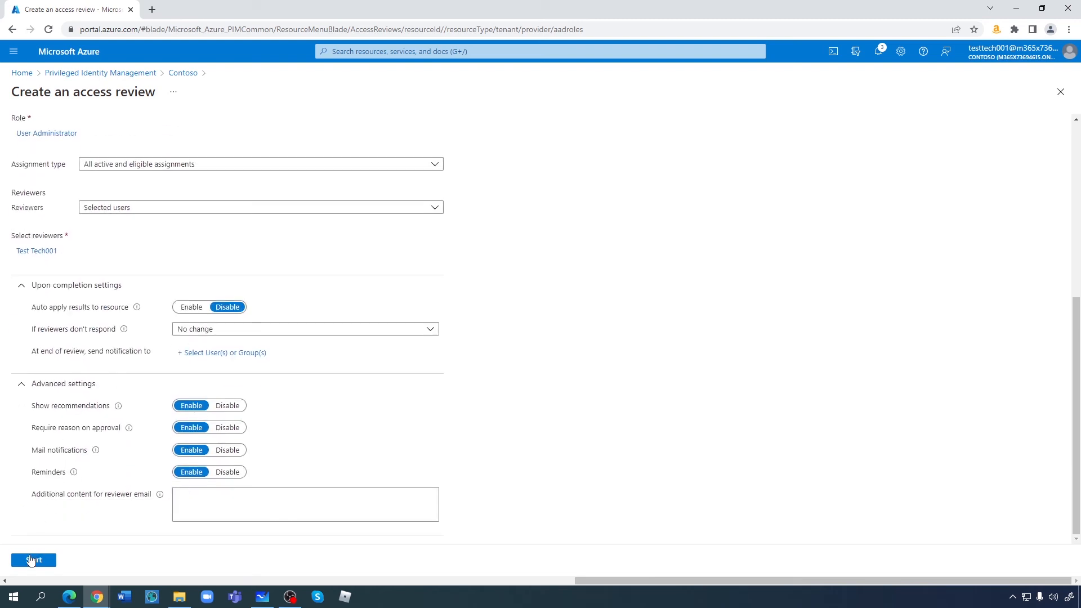
left_click(34, 561)
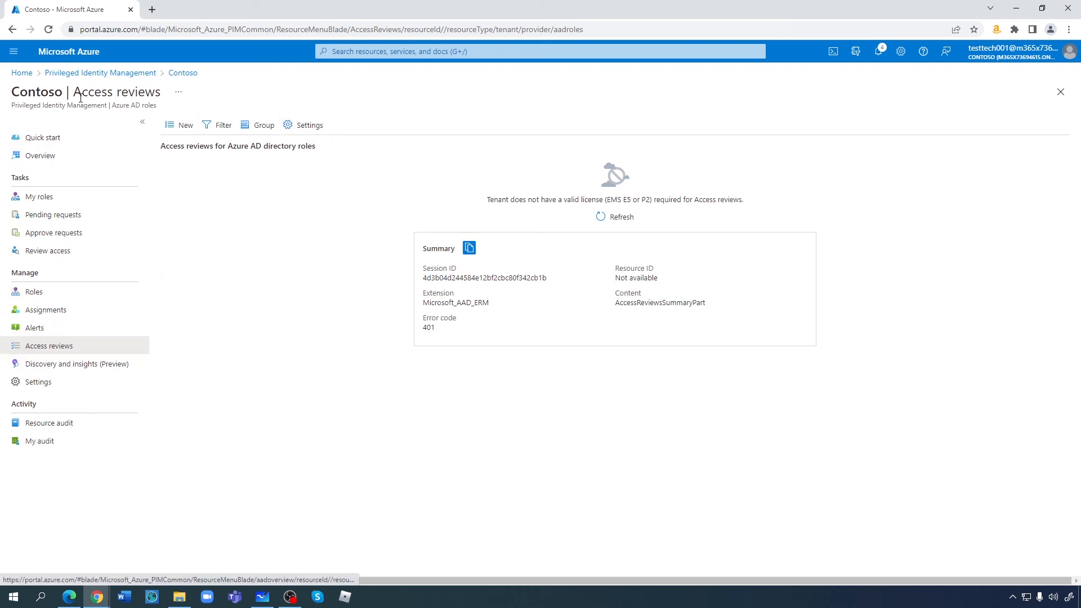
- Open the User Administrator access review's Overview showing its 24/03/2022–24/04/2022 period and progress
left_click(182, 73)
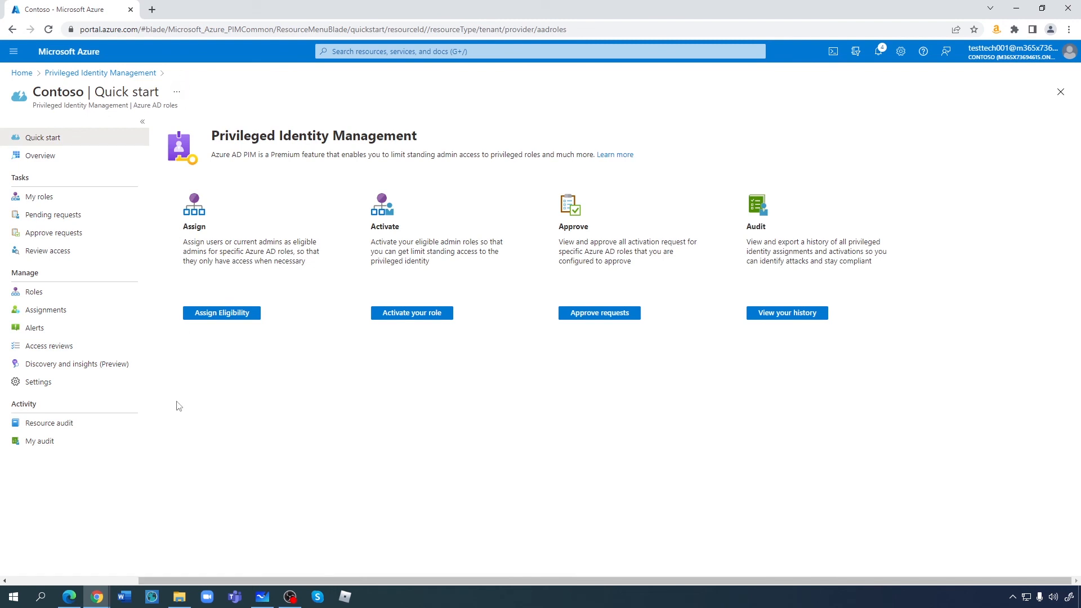
left_click(45, 348)
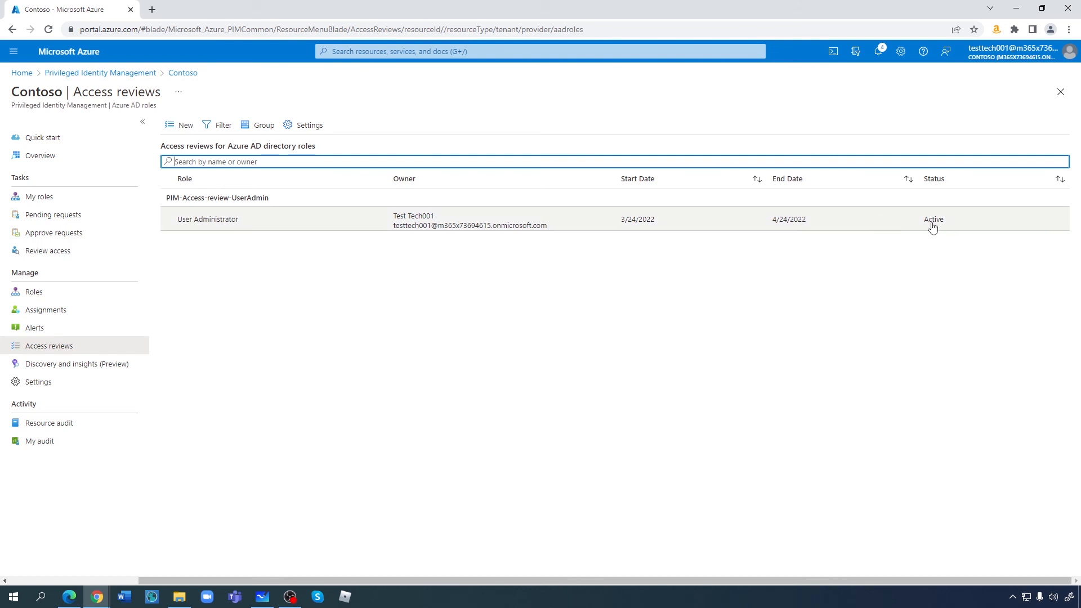
left_click(198, 224)
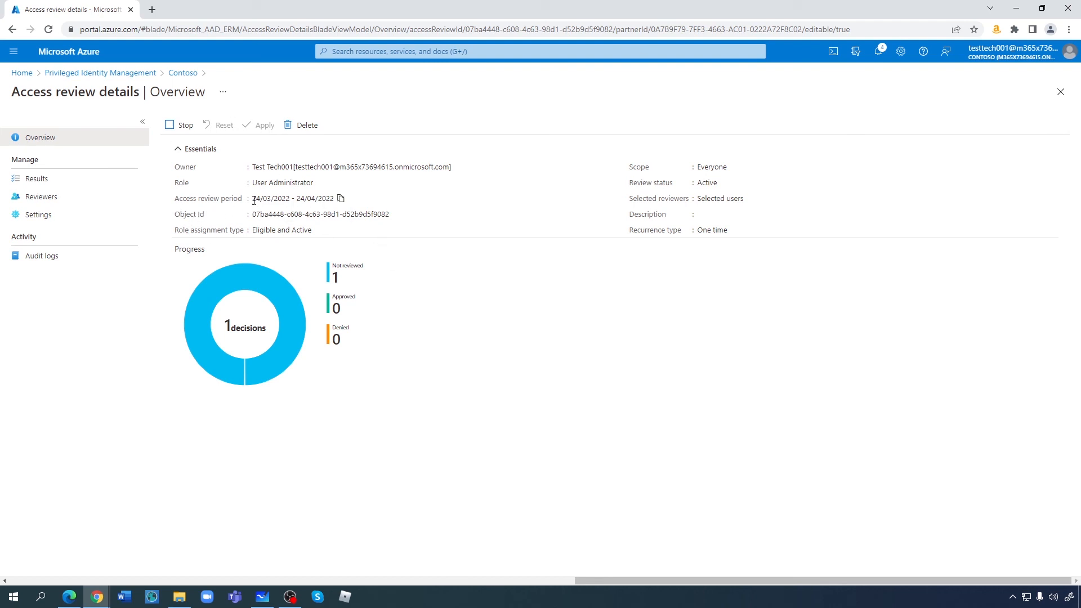
left_click_drag(254, 200, 341, 204)
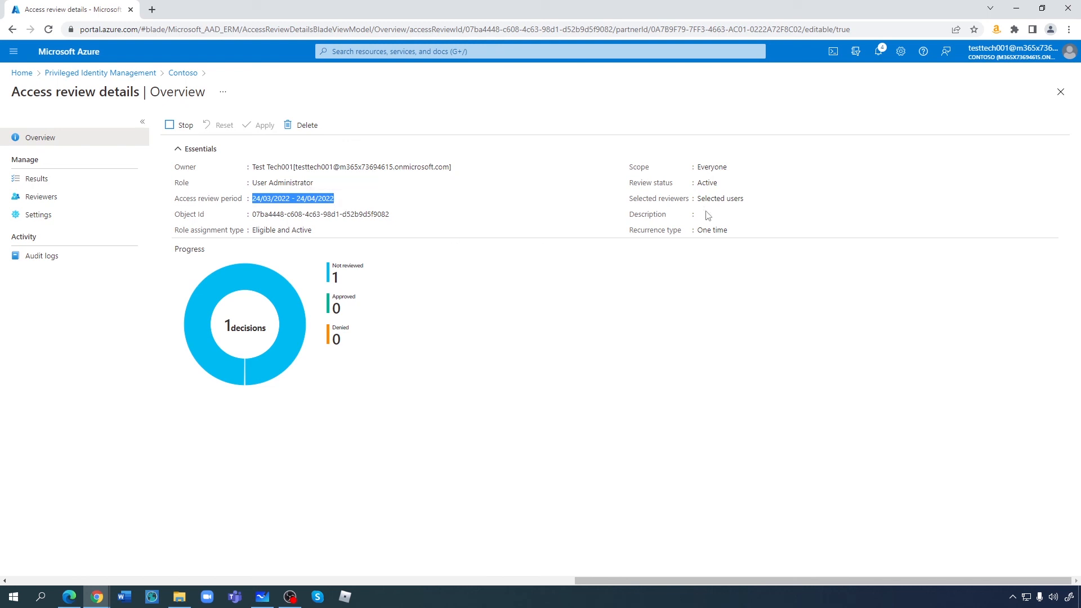
left_click(339, 311)
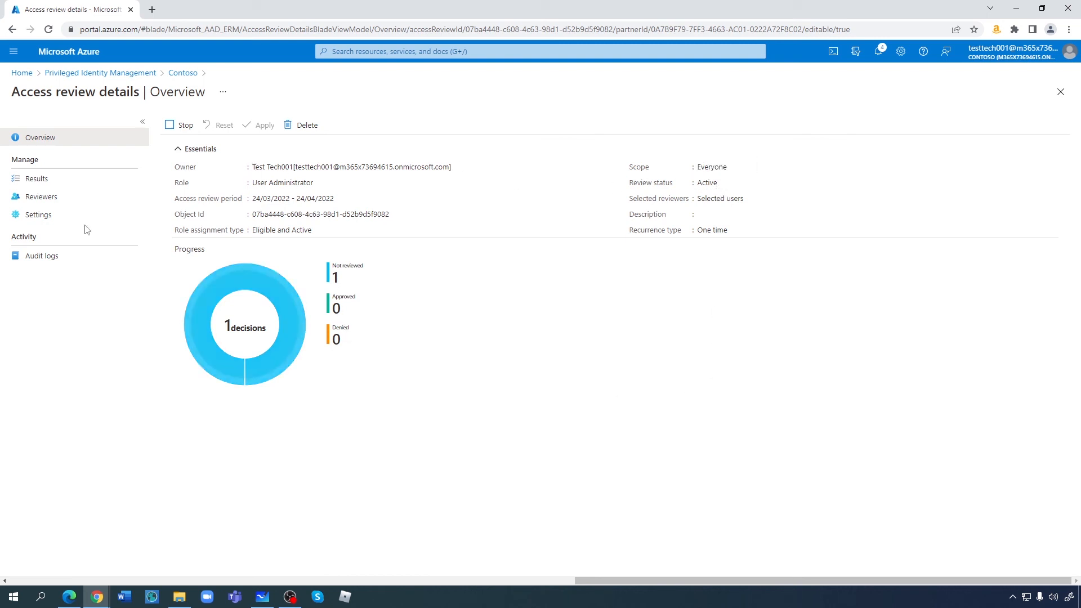
- In Review access, deny Test Tech 002's User Administrator membership with a short reason
left_click(130, 72)
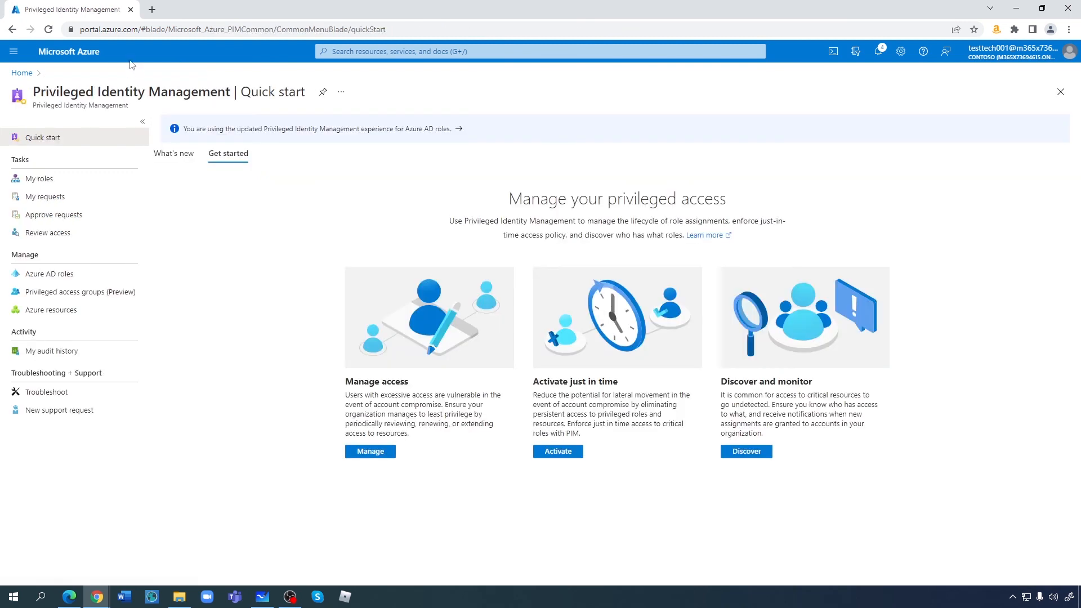
left_click(44, 234)
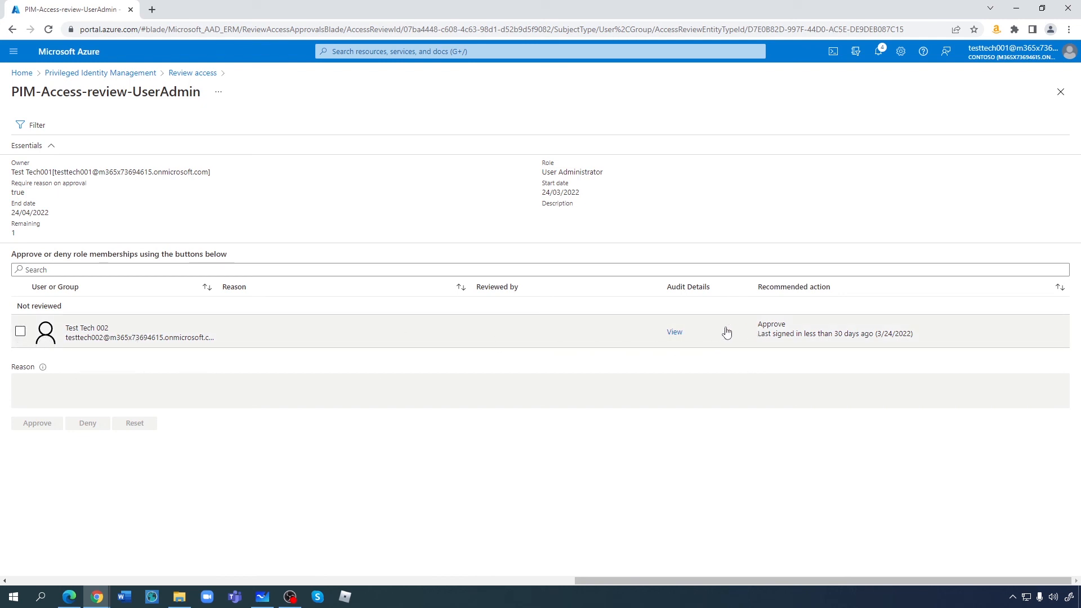
left_click(20, 332)
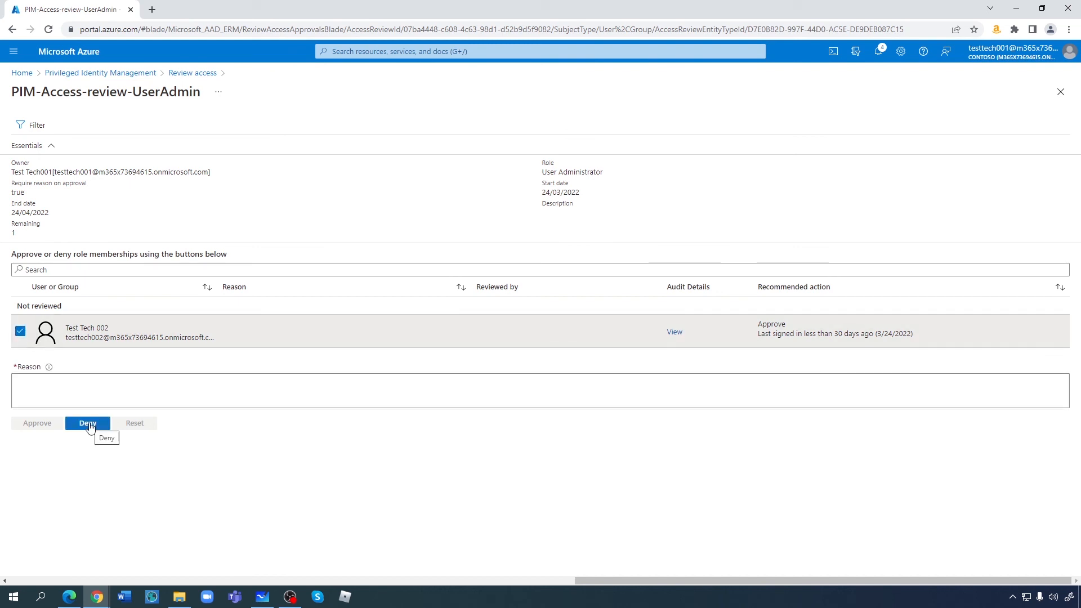
left_click(89, 424)
left_click(49, 388)
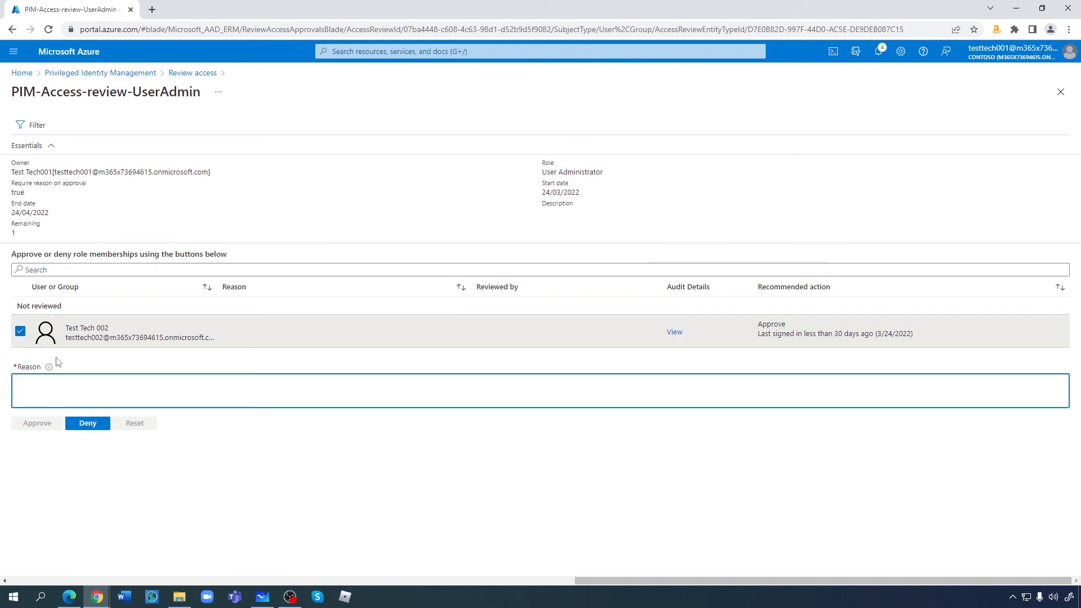
type("deny")
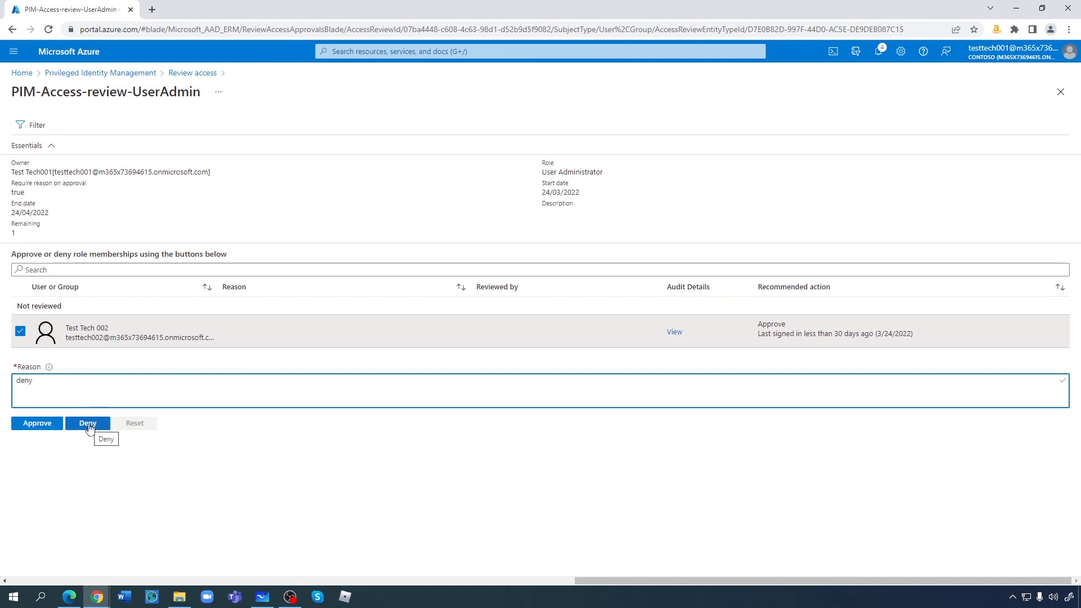
left_click(88, 424)
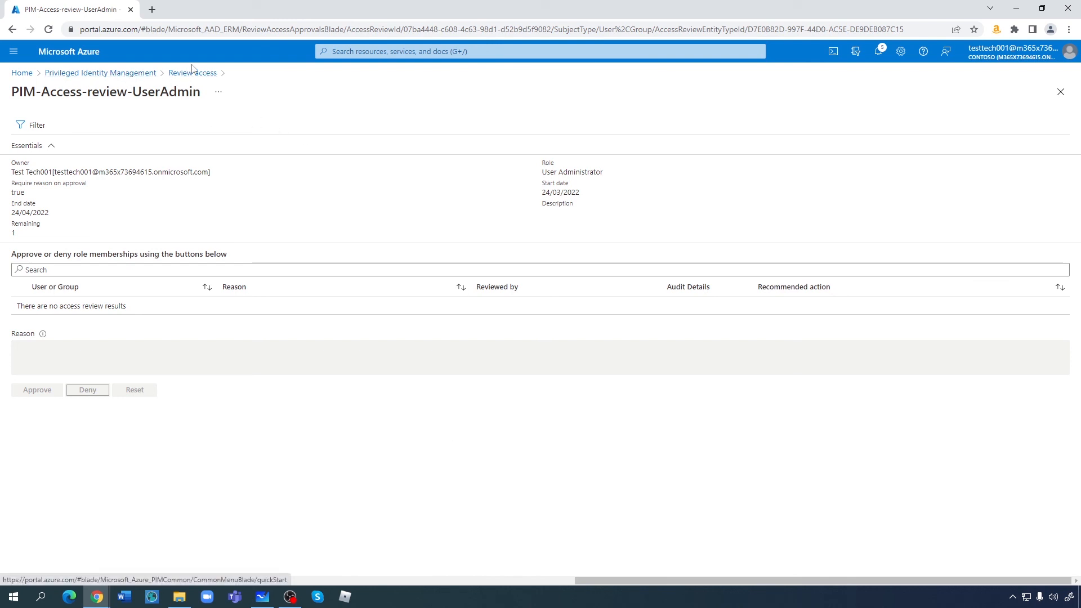
- Go from Privileged Identity Management through Azure AD roles and Access reviews to the User Administrator review
left_click(124, 75)
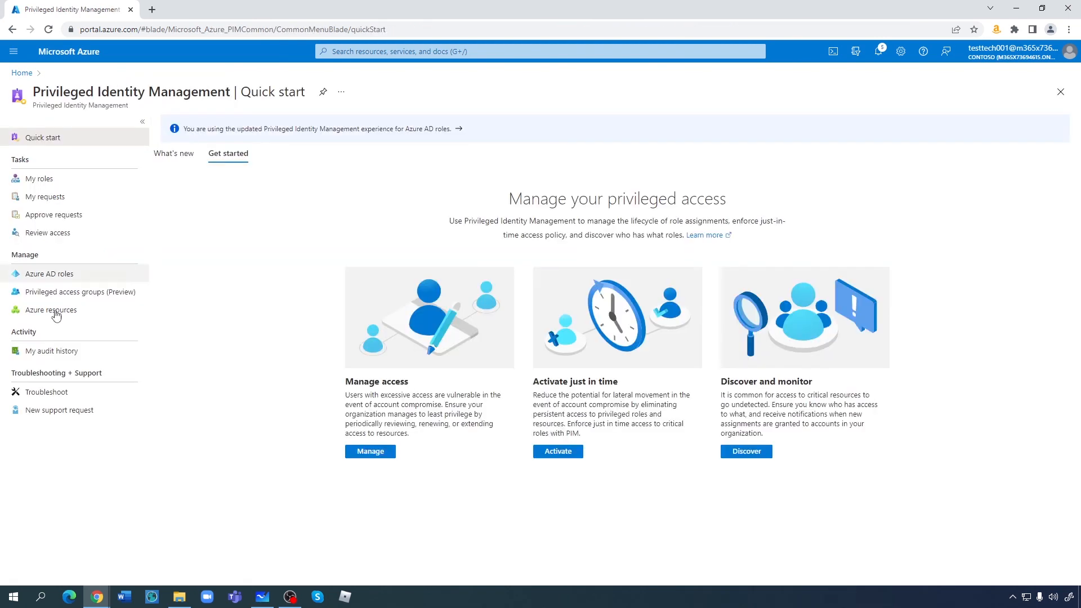
left_click(49, 275)
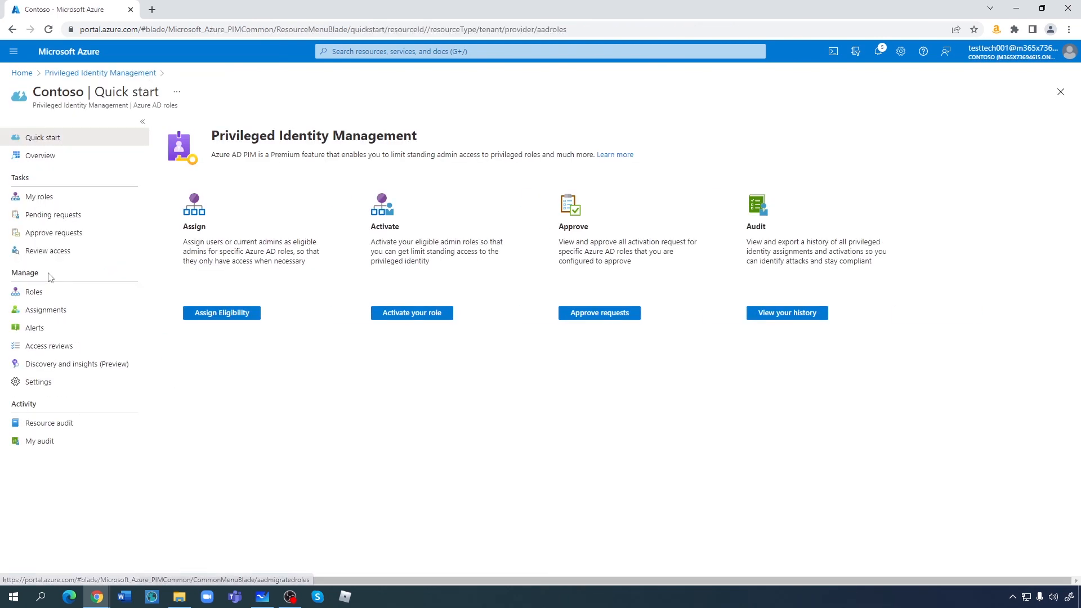
left_click(52, 351)
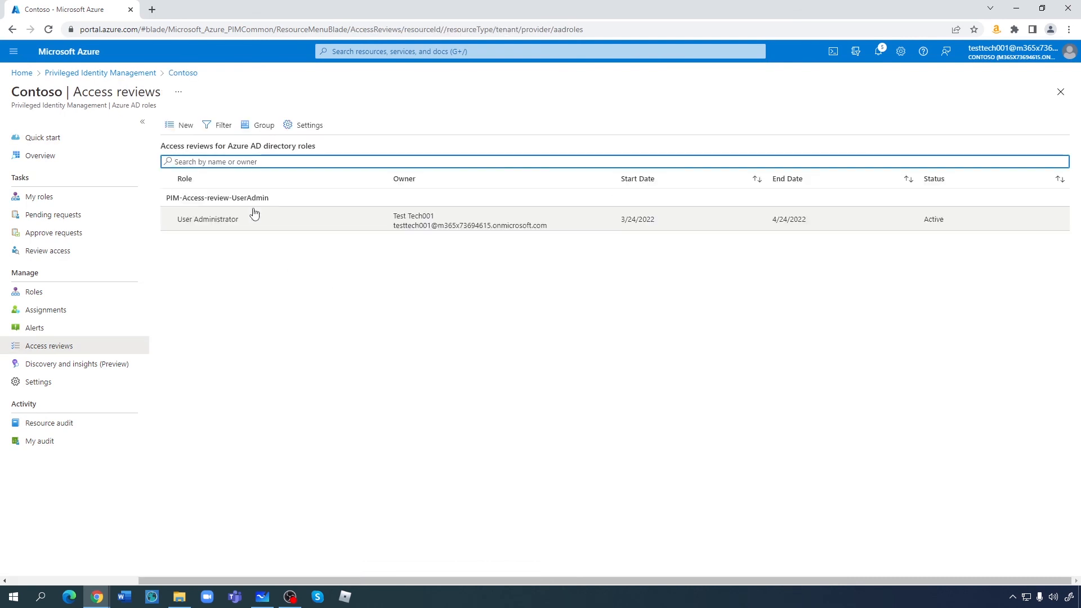
left_click(213, 220)
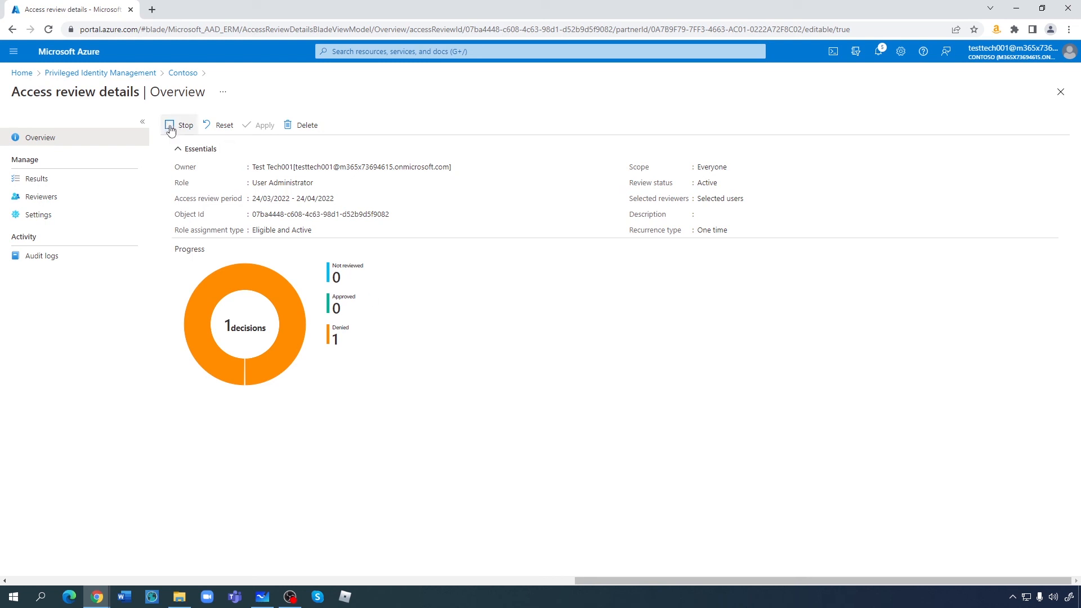
- Stop the User Administrator review and apply its results, removing the denied role membership
left_click(172, 127)
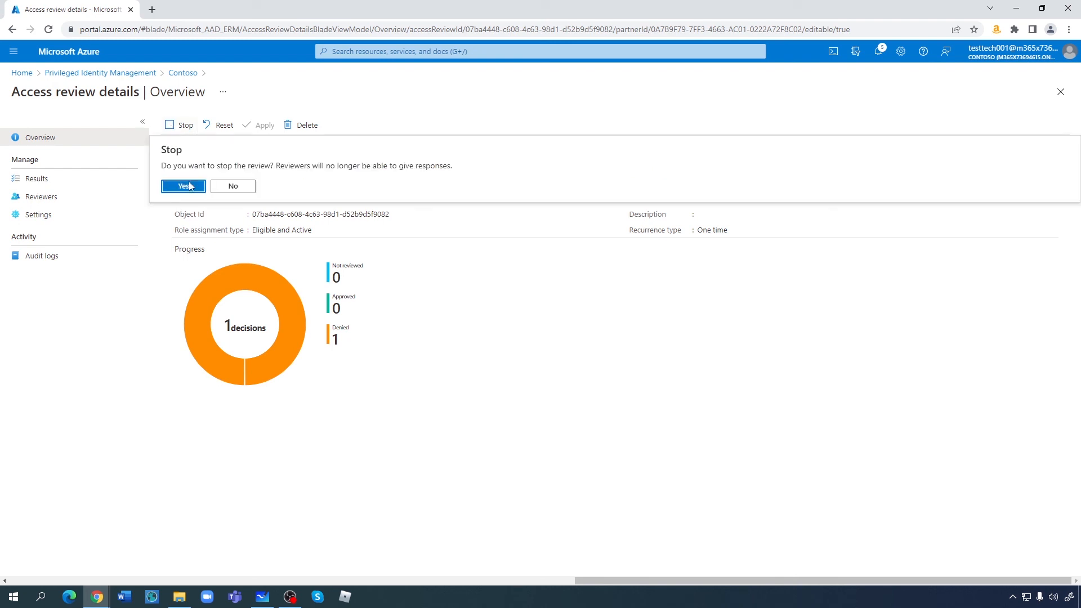
left_click(183, 187)
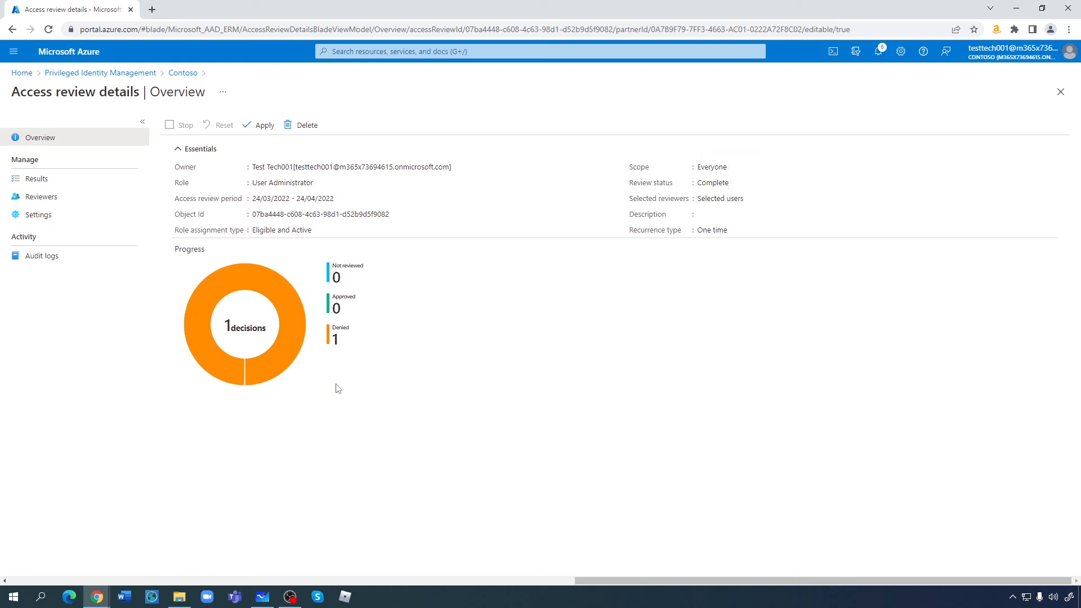
left_click(261, 126)
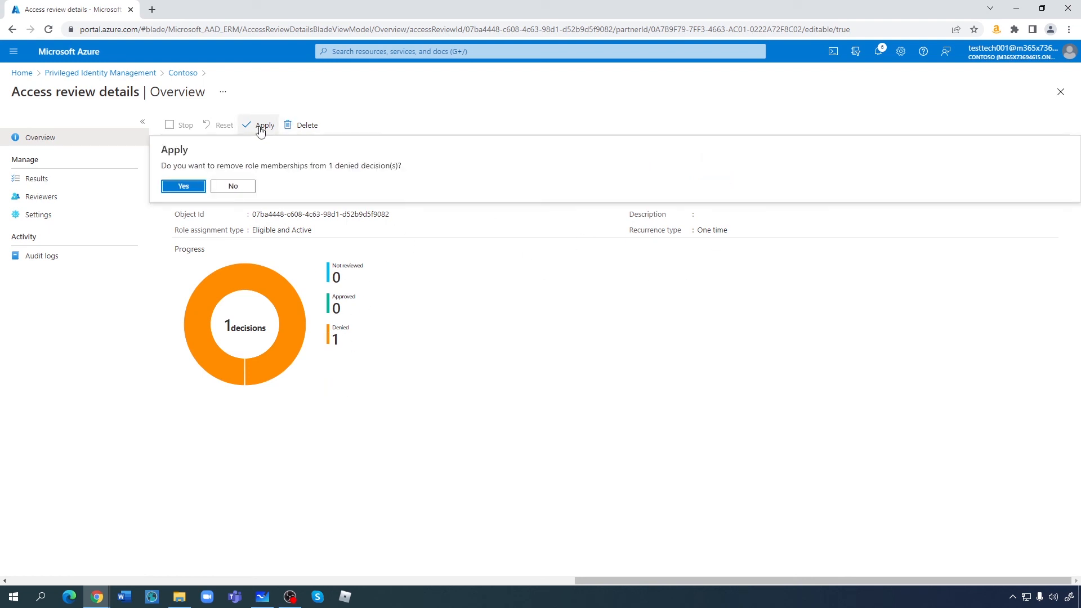
left_click(186, 187)
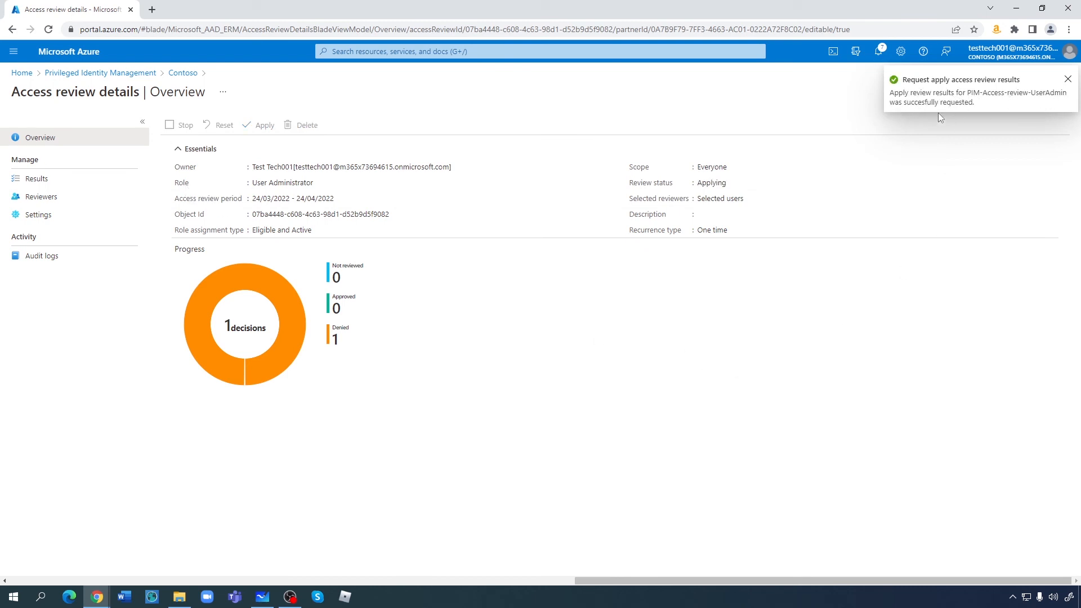
- Dismiss the success notification and switch to the incognito window showing All users
left_click(1068, 80)
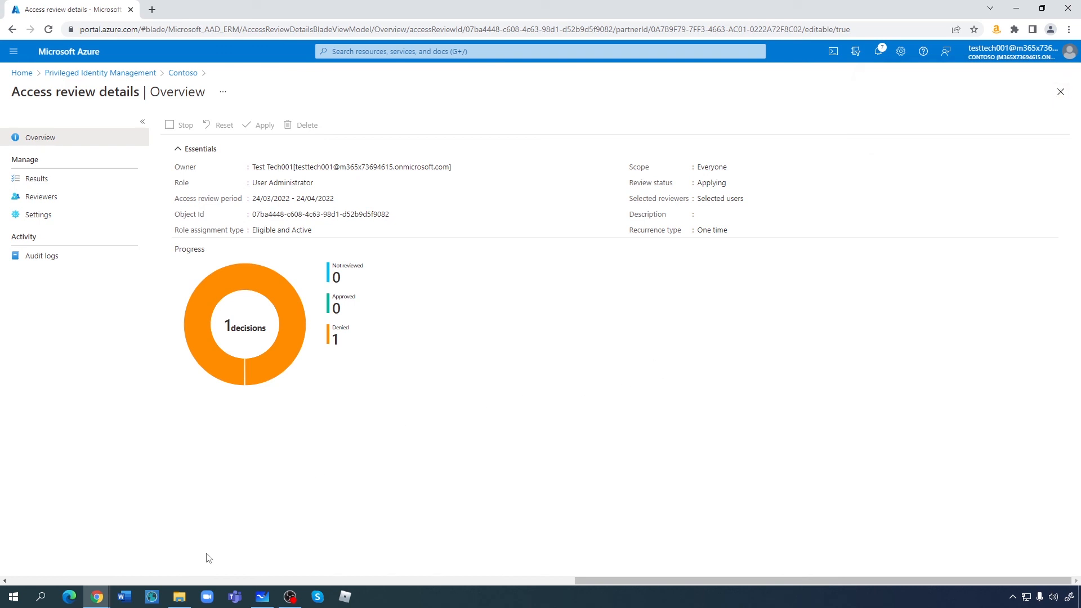
left_click(96, 600)
left_click(169, 544)
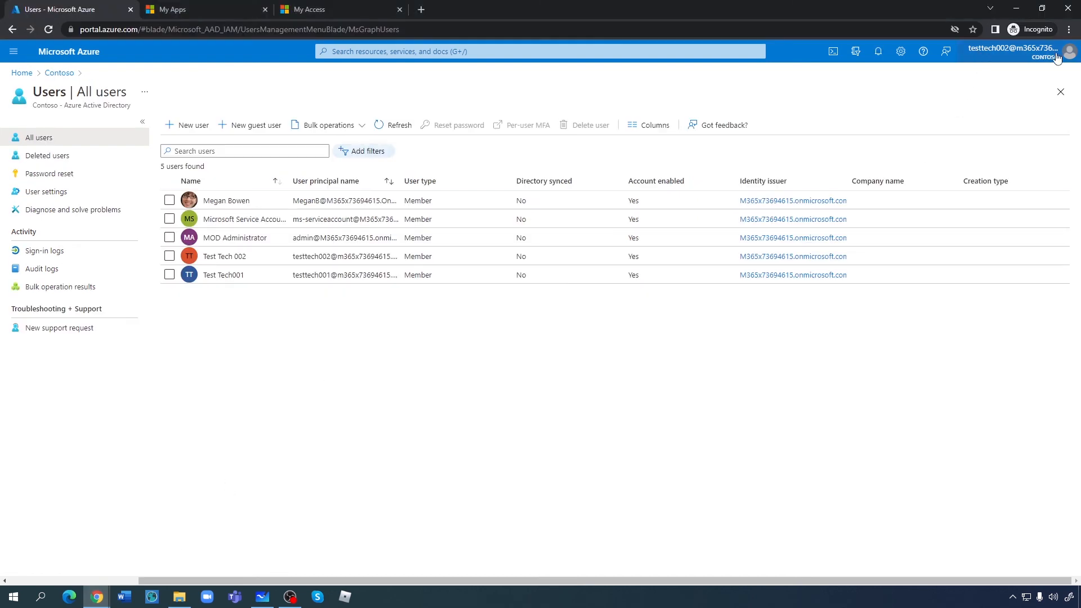
- Refresh the user list and open Test Tech 002's Assigned roles page
left_click(401, 125)
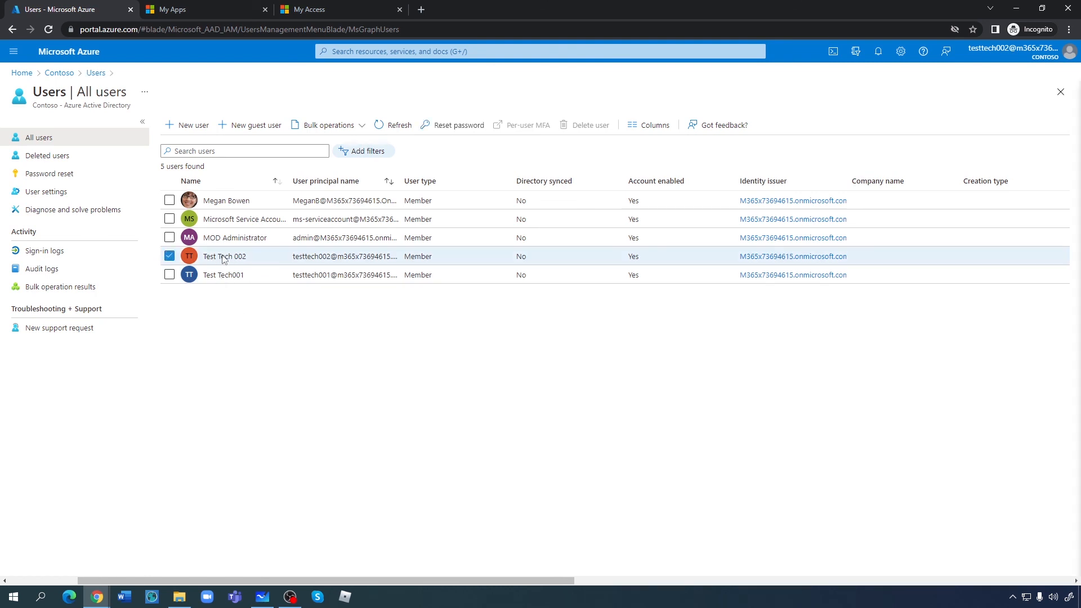
left_click(222, 257)
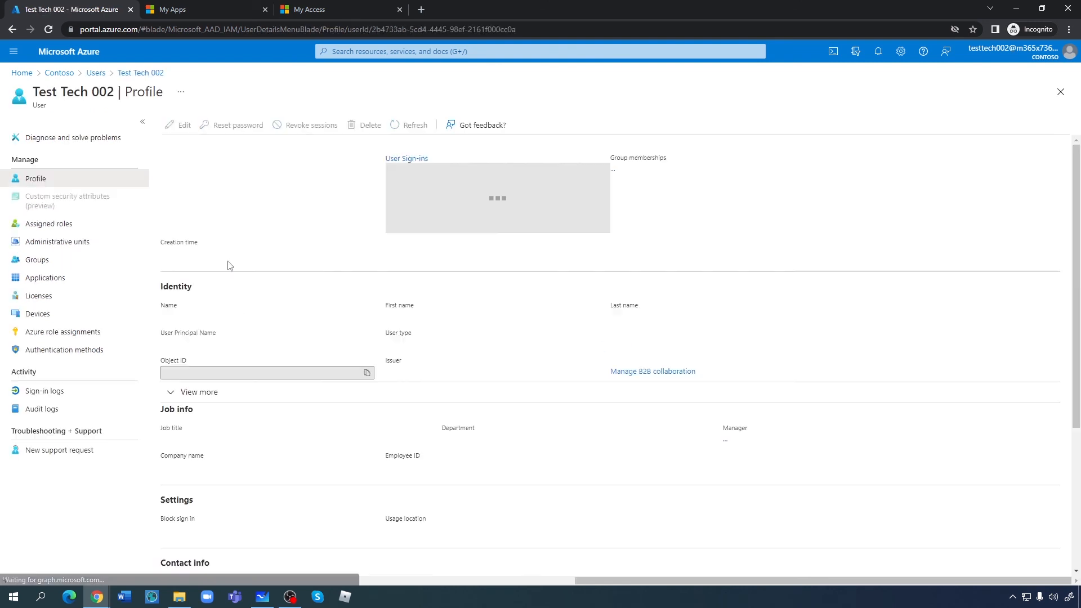
left_click(45, 225)
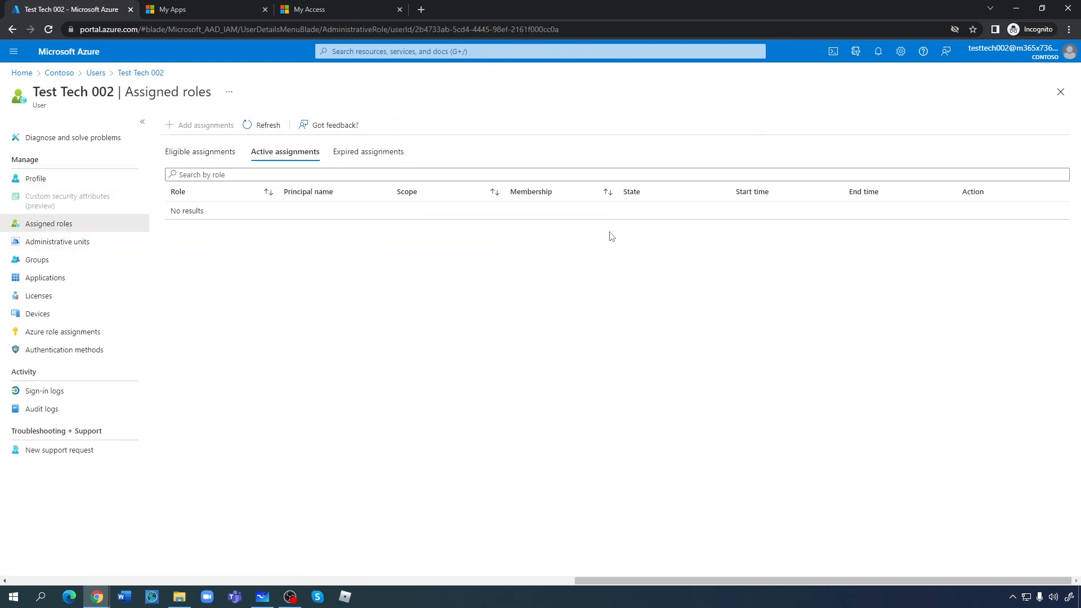
- Check the Expired, Eligible and Active assignments tabs, confirming none remain
left_click(371, 152)
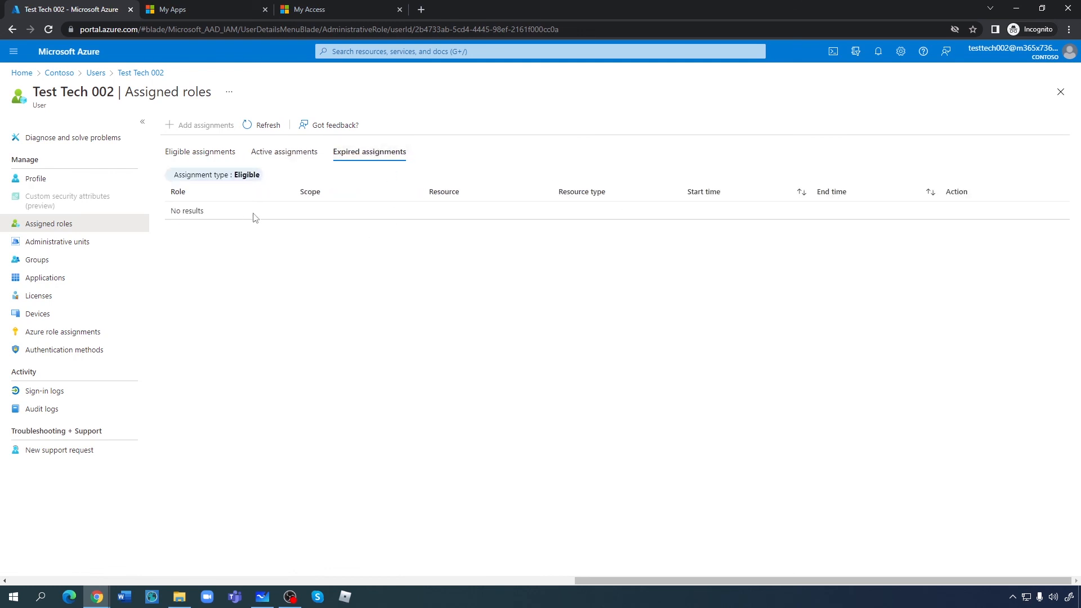
left_click(188, 153)
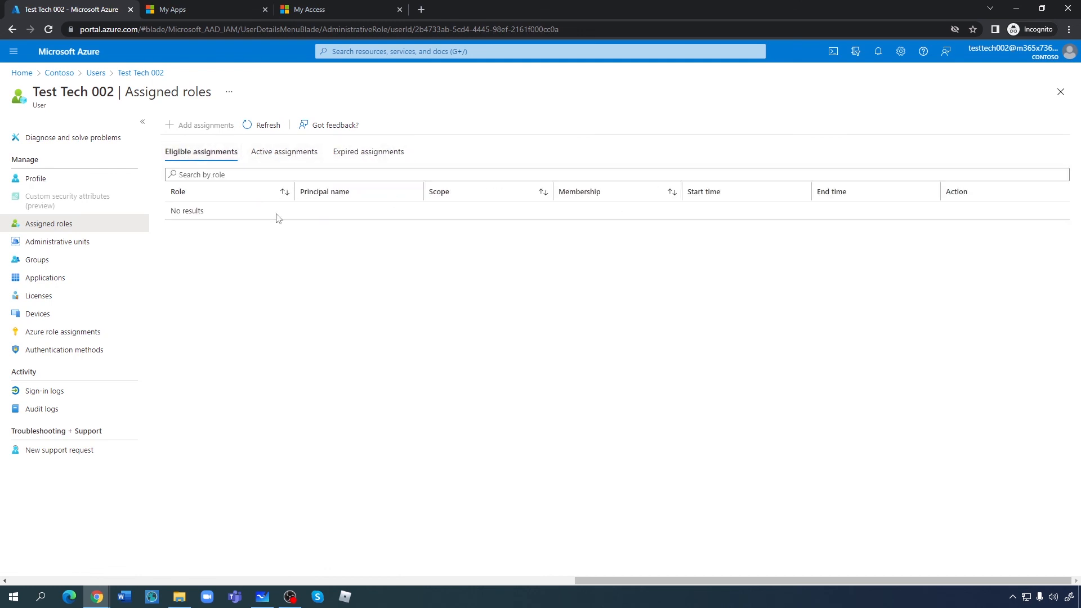
left_click(269, 154)
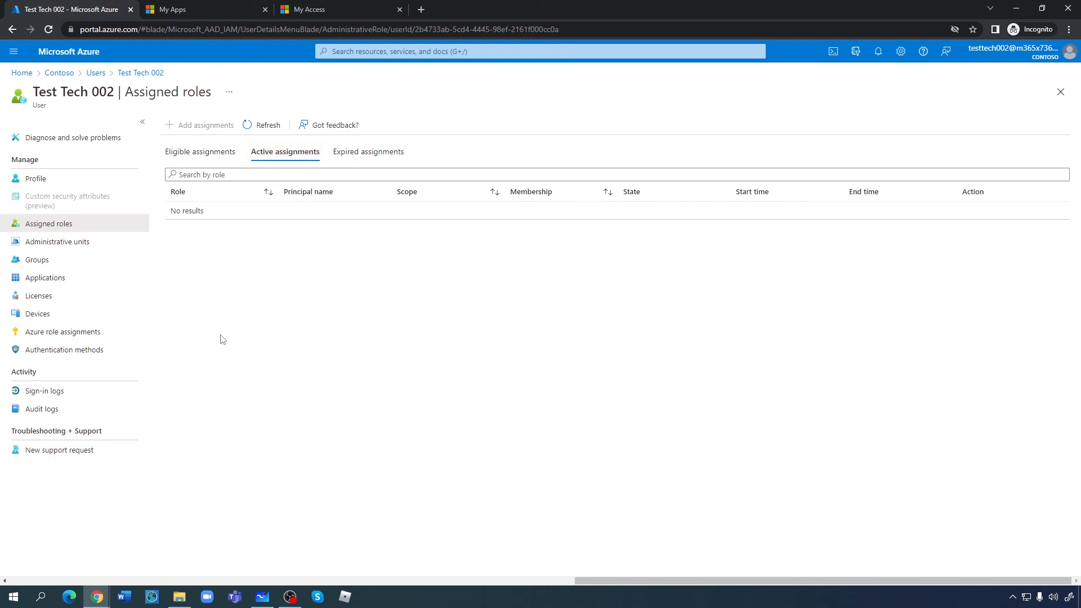